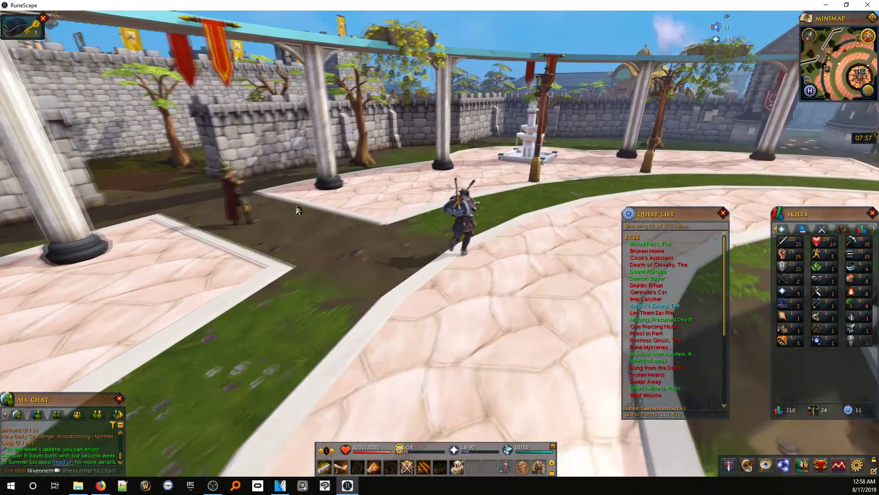
Check the skill tooltips and drag the RuneScape Skills panel to a new spot
{"action": "mouse_move", "coordinate": [807, 255]}
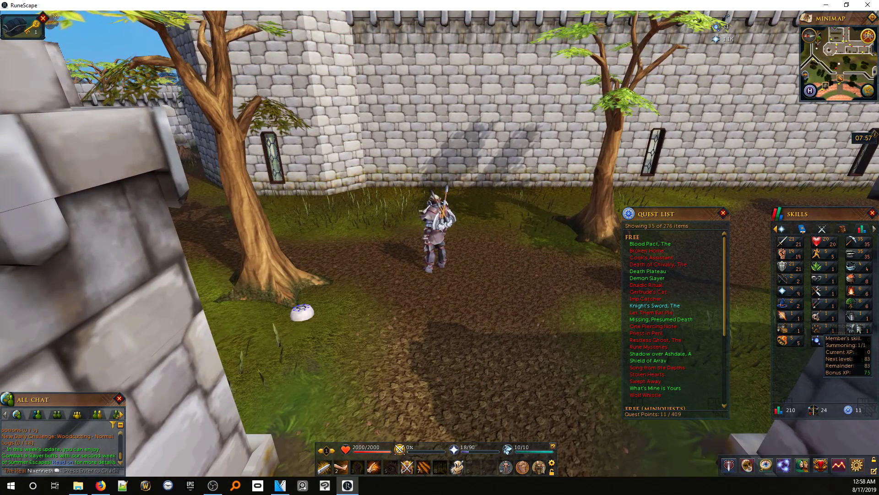
{"action": "mouse_move", "coordinate": [860, 342]}
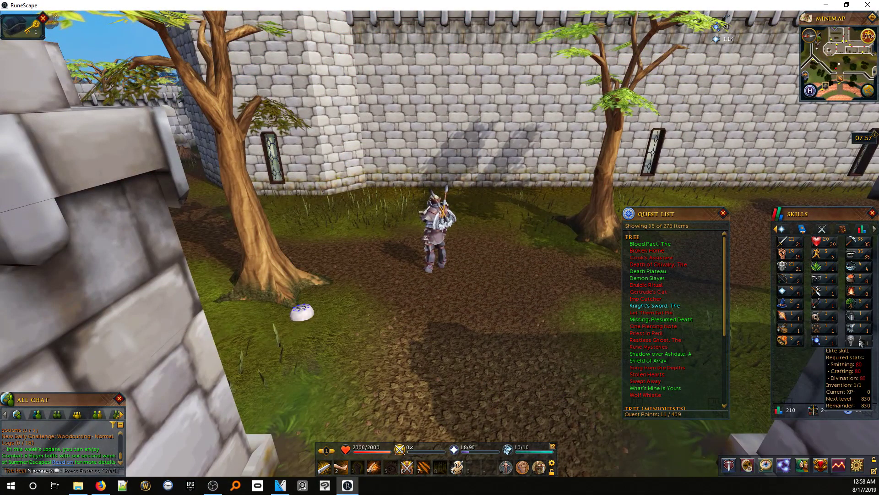
{"action": "left_click_drag", "start_coordinate": [787, 214], "coordinate": [711, 174]}
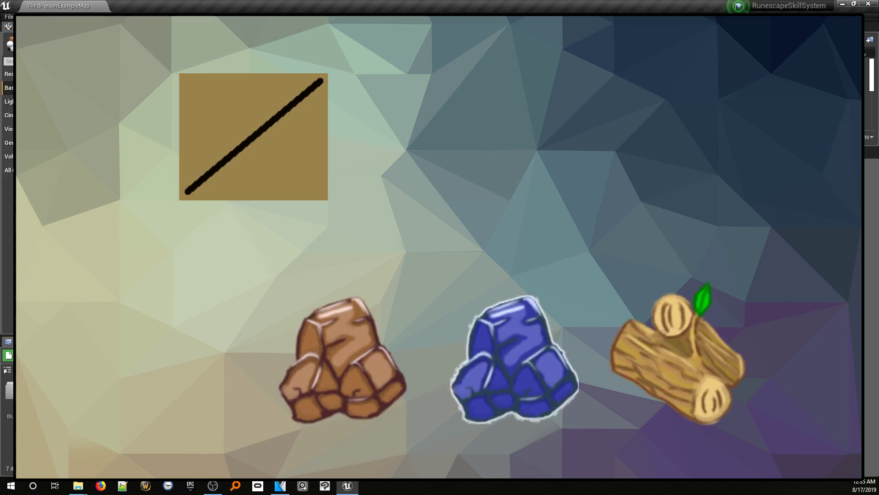
{"action": "key", "text": "Escape"}
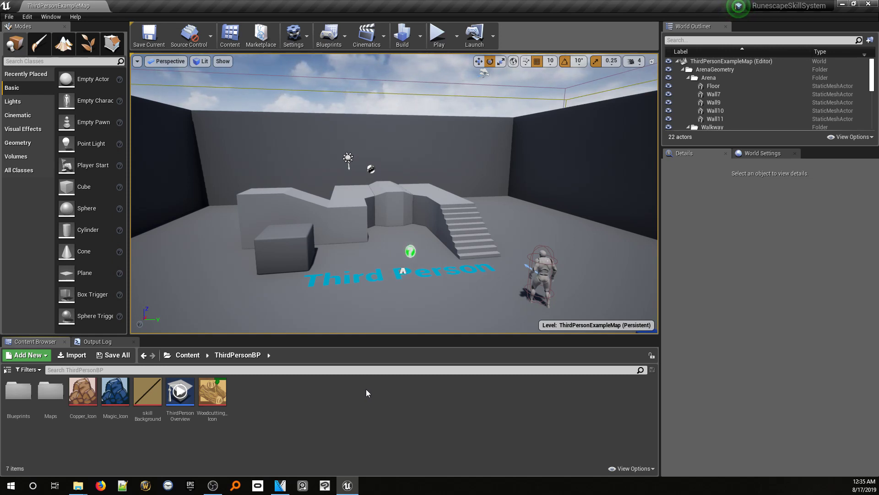
Add a Widget Blueprint called WG_Skill_Meter from the Content Browser and open it in the designer
{"action": "right_click", "coordinate": [367, 389]}
{"action": "mouse_move", "coordinate": [384, 384]}
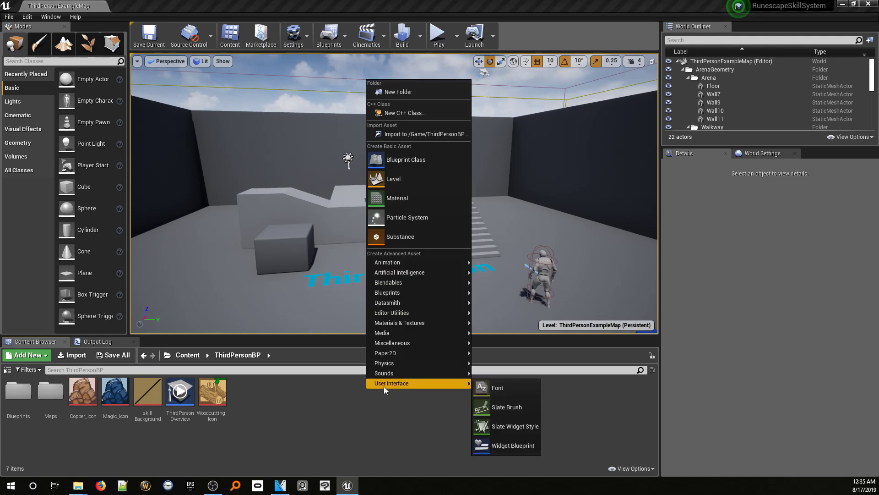
{"action": "left_click", "coordinate": [515, 446]}
{"action": "type", "text": "W"}
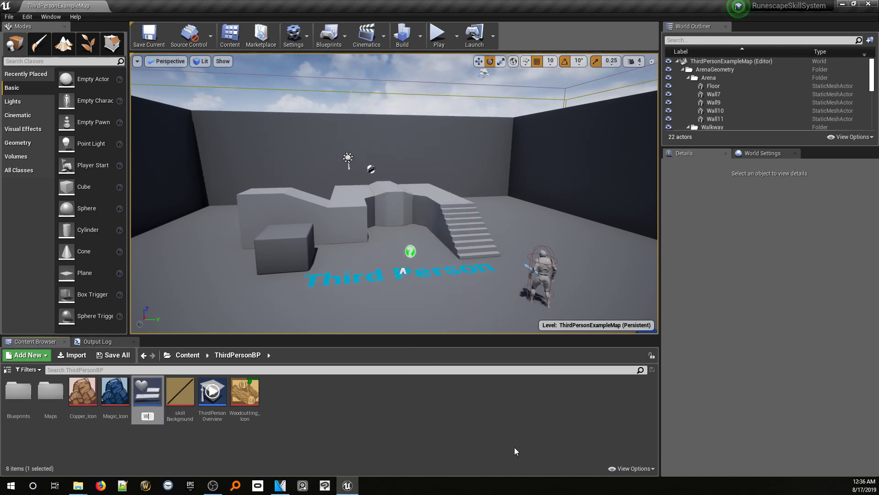
{"action": "type", "text": "G_S"}
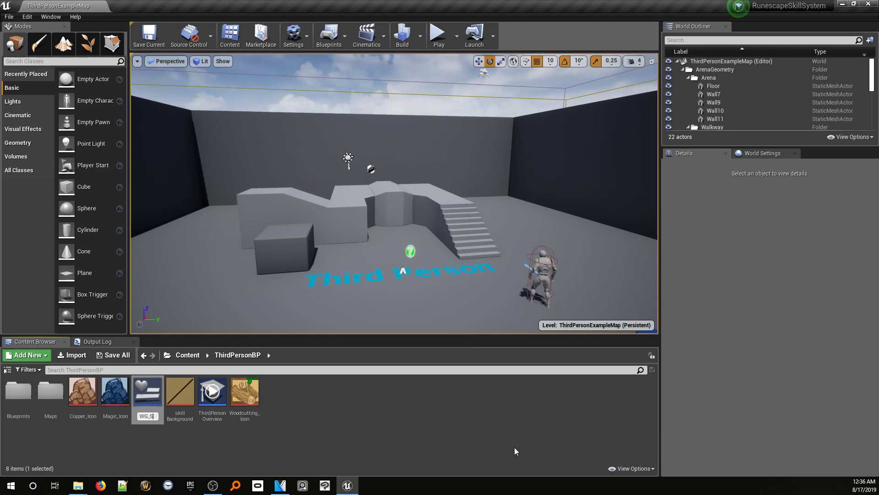
{"action": "type", "text": "kill_Meter"}
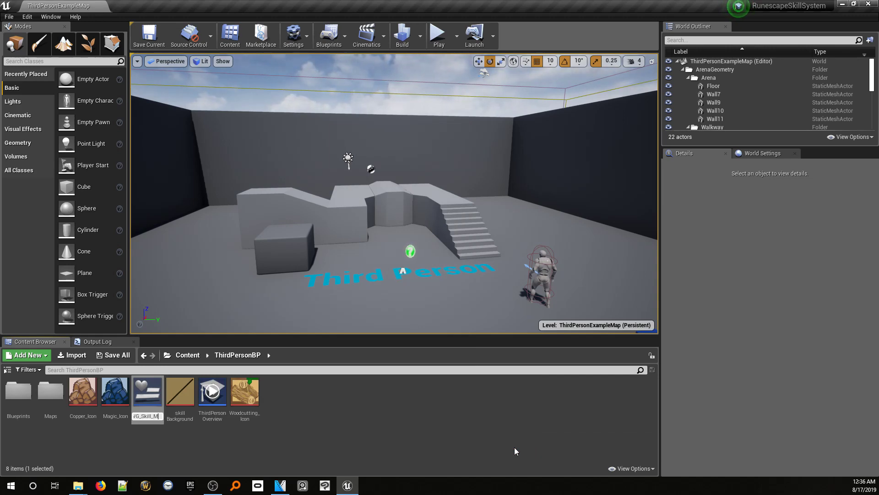
{"action": "key", "text": "Return"}
{"action": "double_click", "coordinate": [220, 399]}
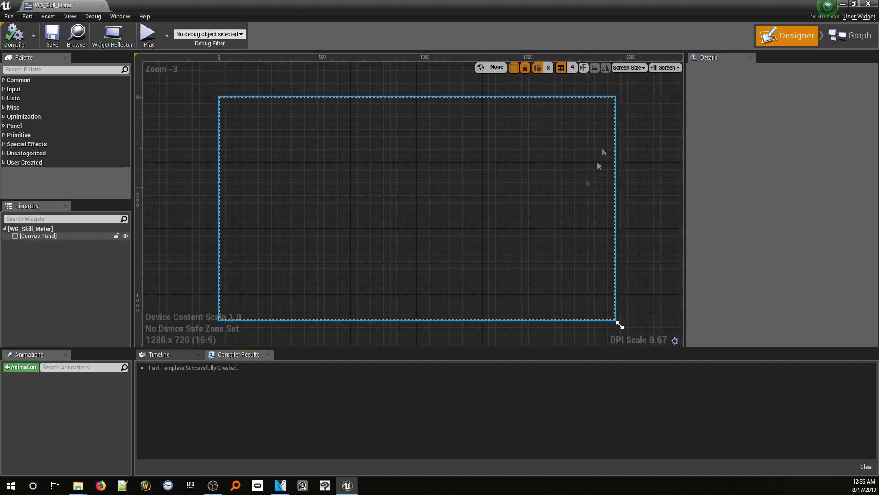
Preview the widget at Desired on Screen size and delete the root Canvas Panel
{"action": "left_click", "coordinate": [665, 69]}
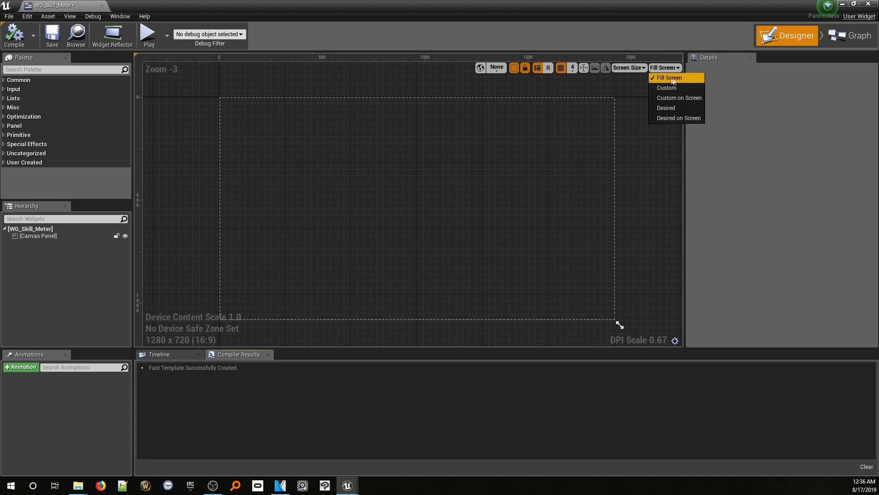
{"action": "left_click", "coordinate": [675, 118]}
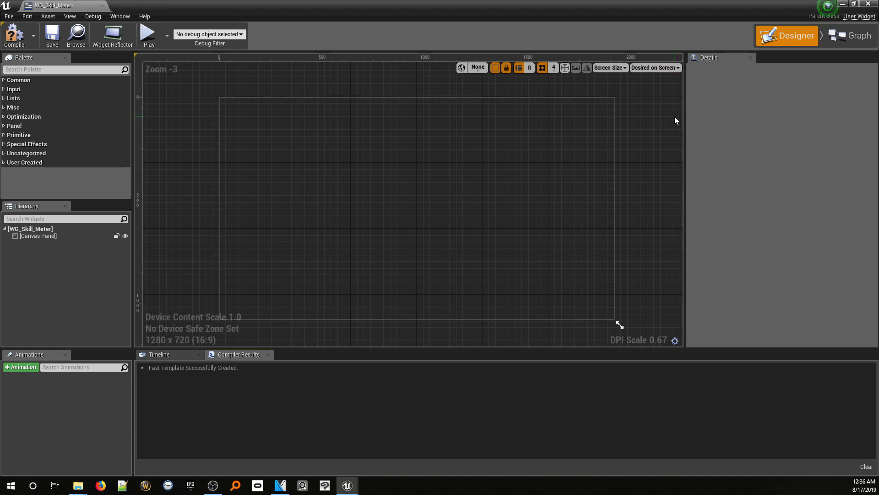
{"action": "left_click", "coordinate": [54, 236]}
{"action": "key", "text": "Delete"}
Add a Horizontal Box as the new root widget and name it MainPanel
{"action": "left_click", "coordinate": [60, 70]}
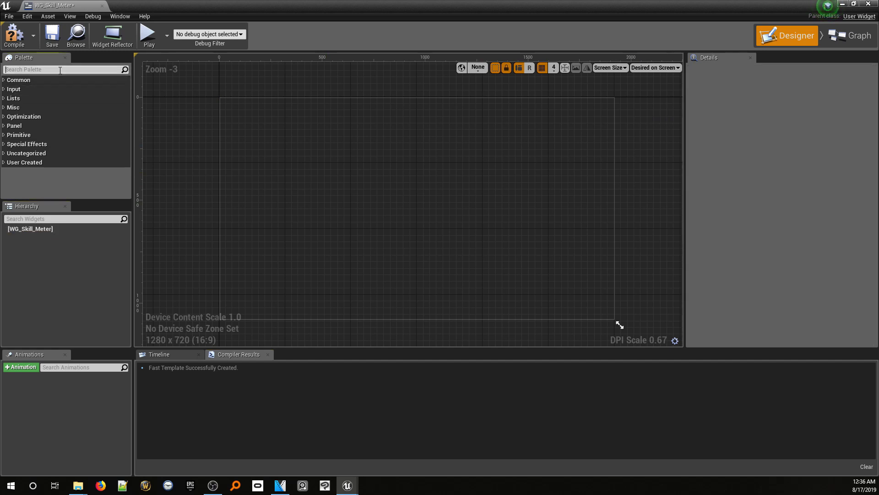
{"action": "type", "text": "hori"}
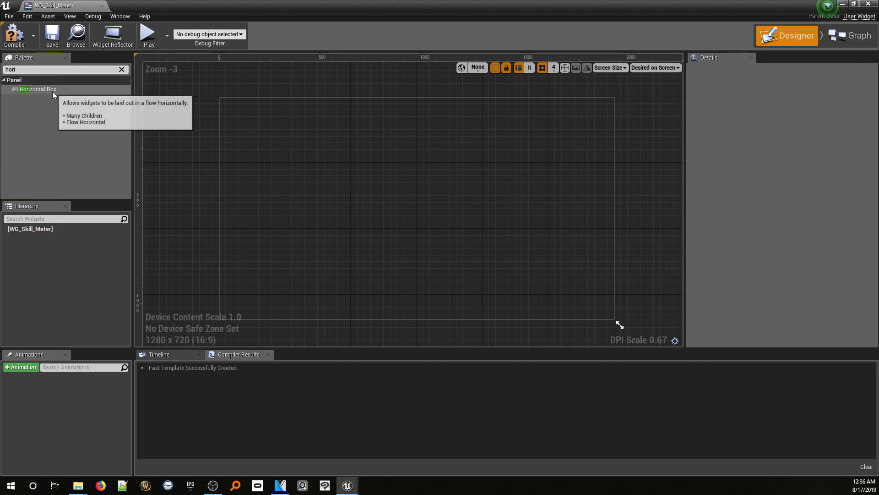
{"action": "left_click_drag", "start_coordinate": [52, 89], "coordinate": [55, 235]}
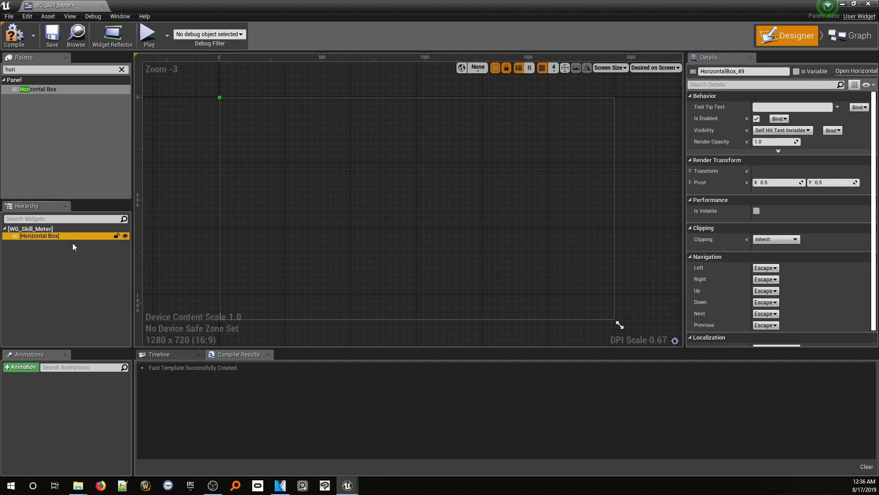
{"action": "type", "text": "MainPanel"}
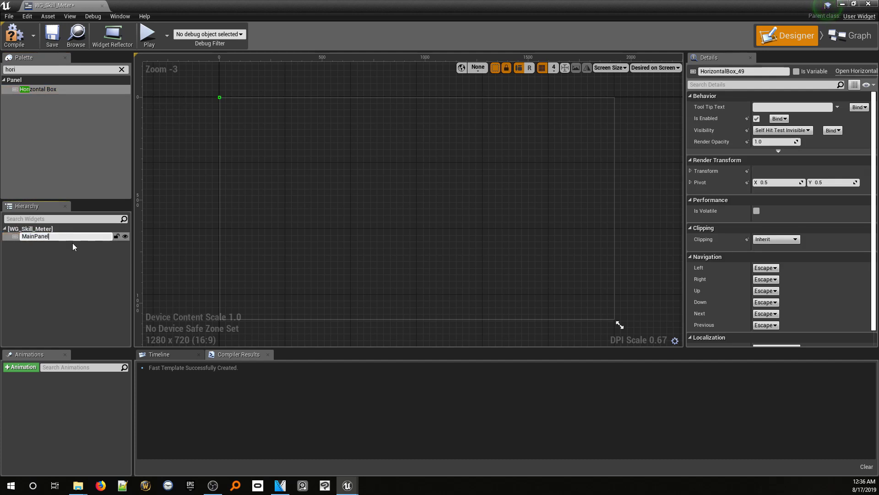
{"action": "key", "text": "Return"}
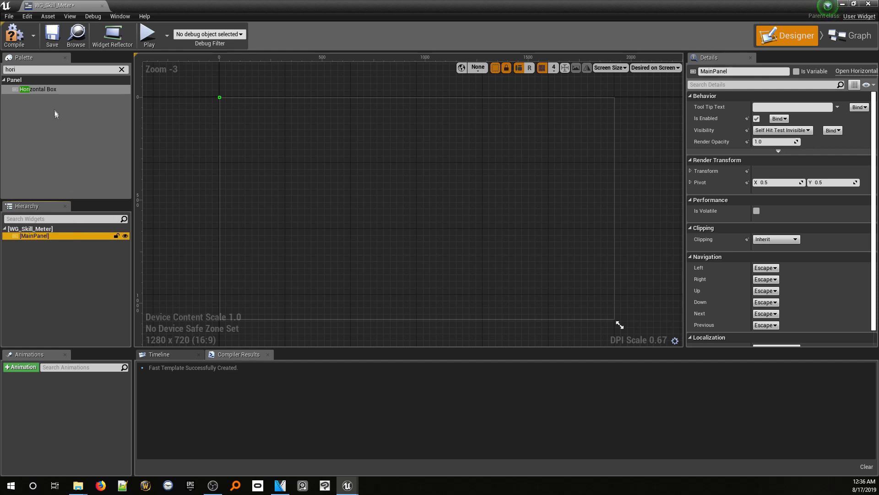
Add an Image named Icon to MainPanel, filling its slot vertically
{"action": "left_click", "coordinate": [47, 69]}
{"action": "type", "text": "image"}
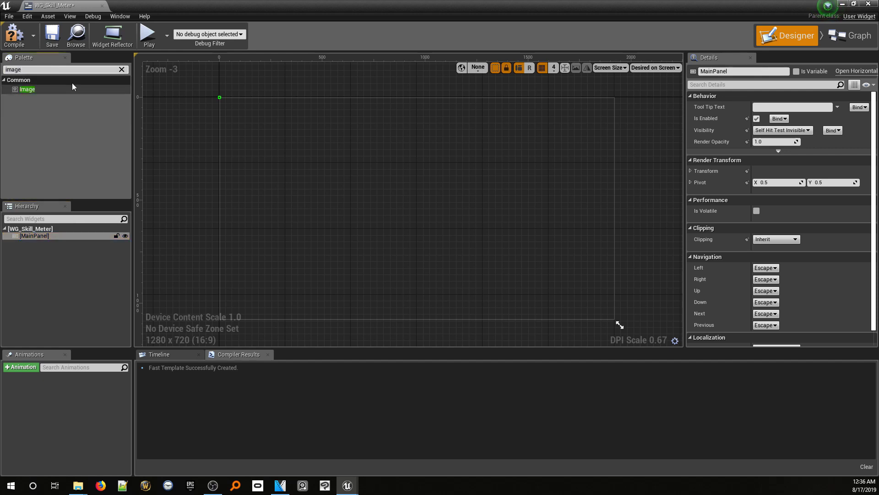
{"action": "left_click_drag", "start_coordinate": [68, 88], "coordinate": [37, 243]}
{"action": "key", "text": "F2"}
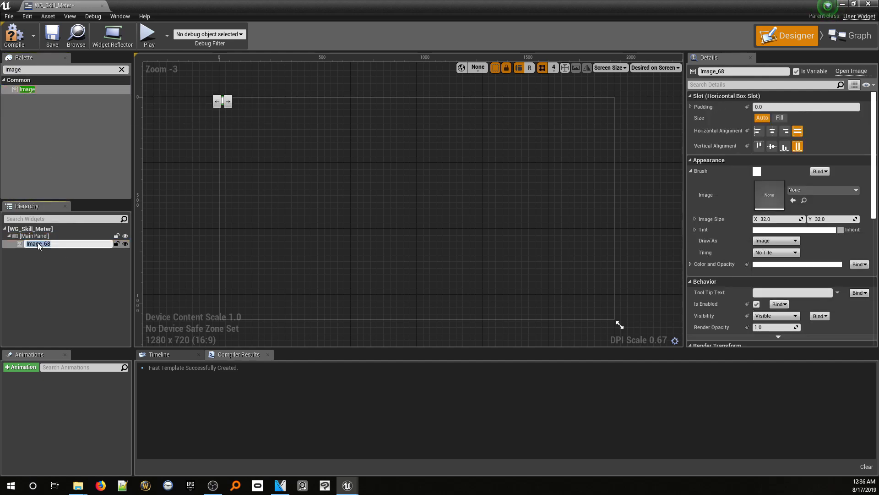
{"action": "type", "text": "Icon"}
{"action": "key", "text": "Return"}
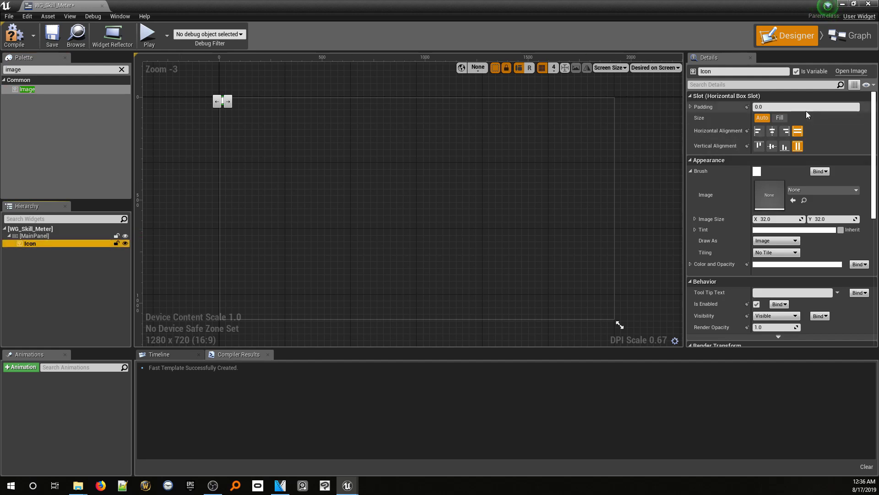
{"action": "left_click", "coordinate": [798, 146]}
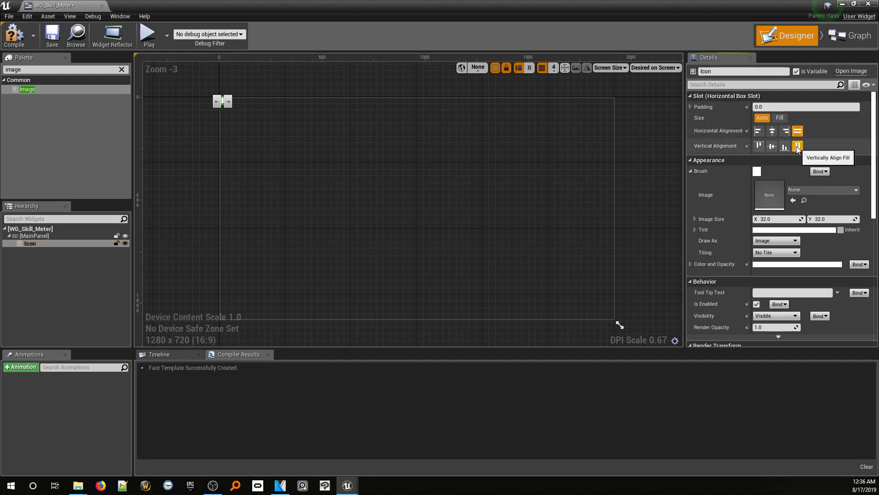
Add a Scale Box named SizeConformer beside Icon, filling its slot vertically
{"action": "left_click", "coordinate": [39, 71]}
{"action": "type", "text": "scale"}
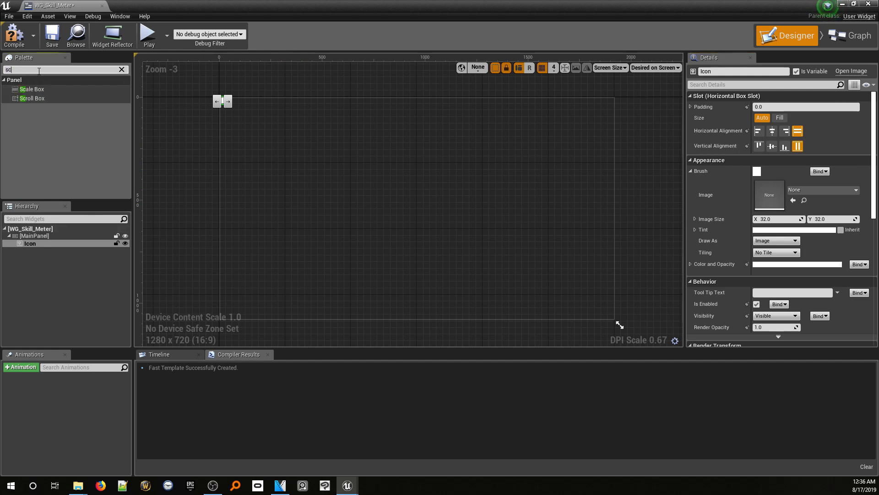
{"action": "left_click", "coordinate": [36, 89]}
{"action": "left_click_drag", "start_coordinate": [36, 88], "coordinate": [40, 249]}
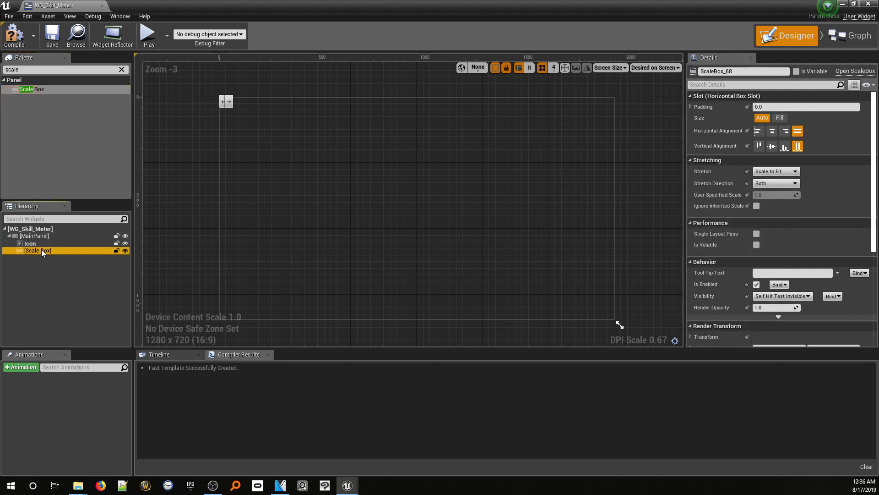
{"action": "left_click", "coordinate": [41, 252]}
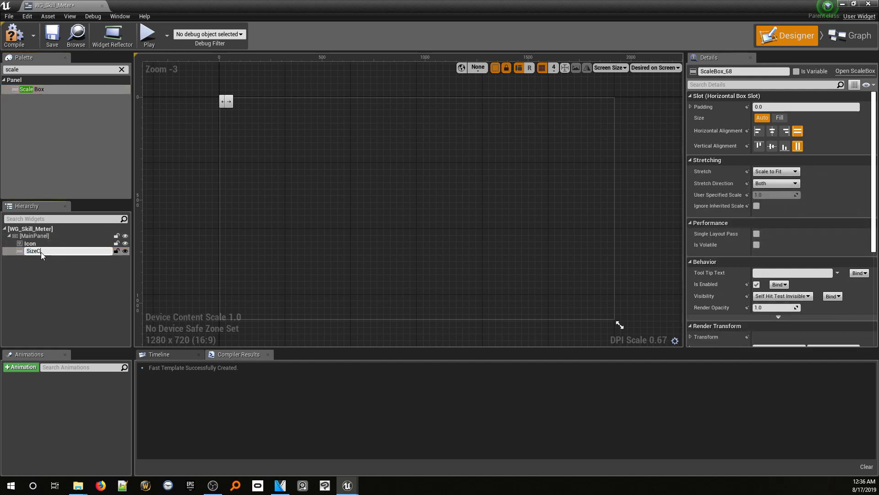
{"action": "type", "text": "SizeConformer"}
{"action": "key", "text": "Return"}
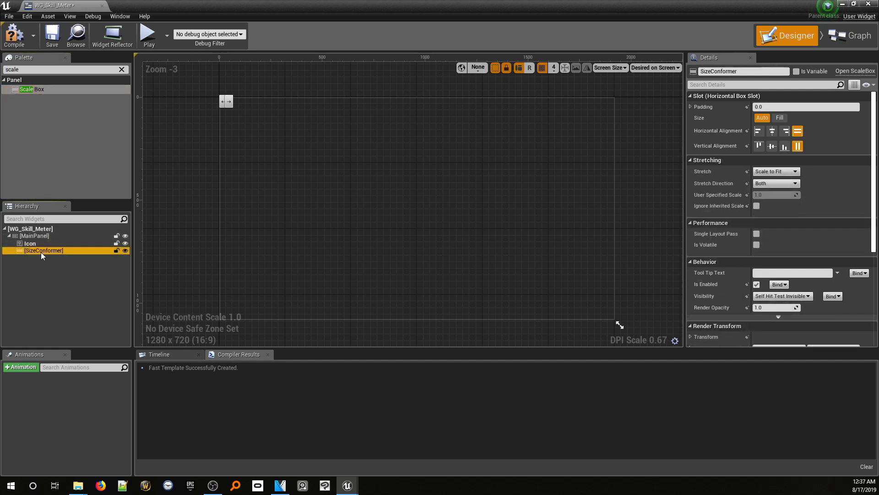
{"action": "left_click", "coordinate": [802, 133]}
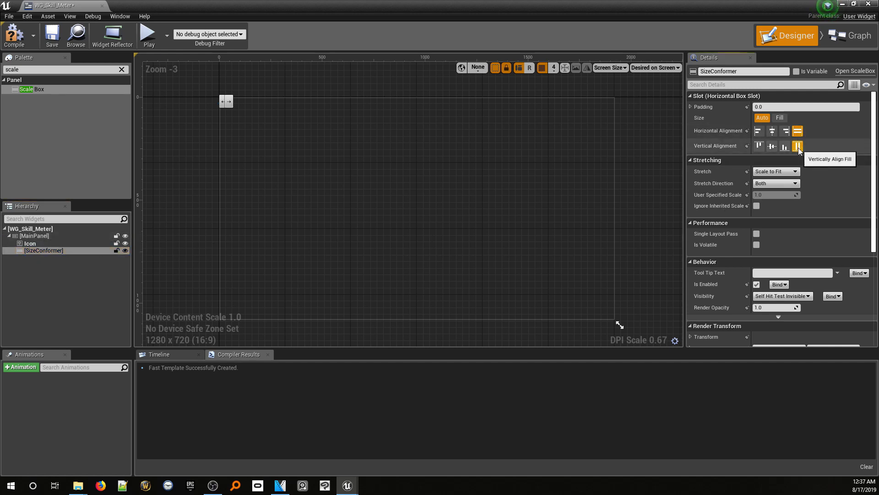
{"action": "left_click", "coordinate": [57, 68]}
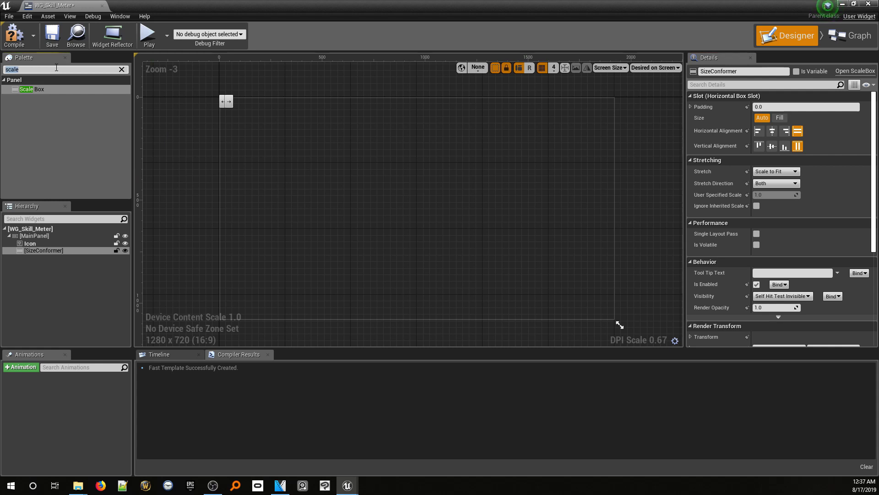
Nest an Overlay inside SizeConformer and rename it TextOverlayPanel
{"action": "type", "text": "overla"}
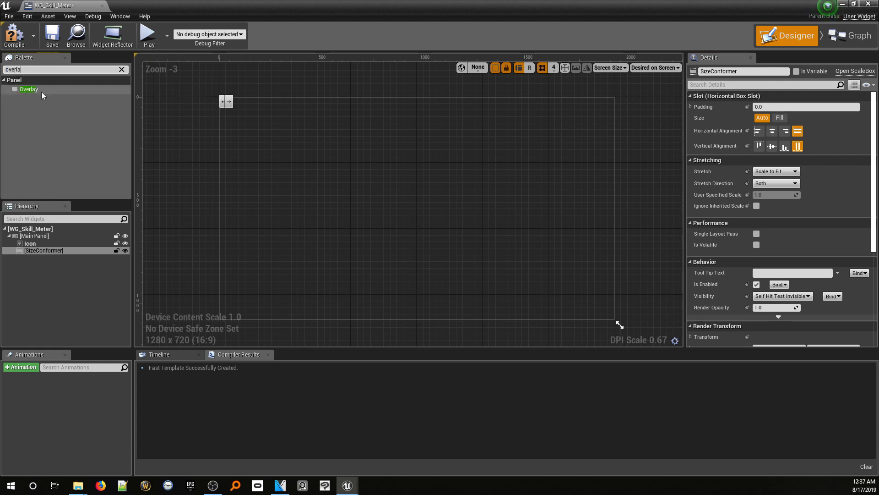
{"action": "left_click_drag", "start_coordinate": [28, 89], "coordinate": [51, 256]}
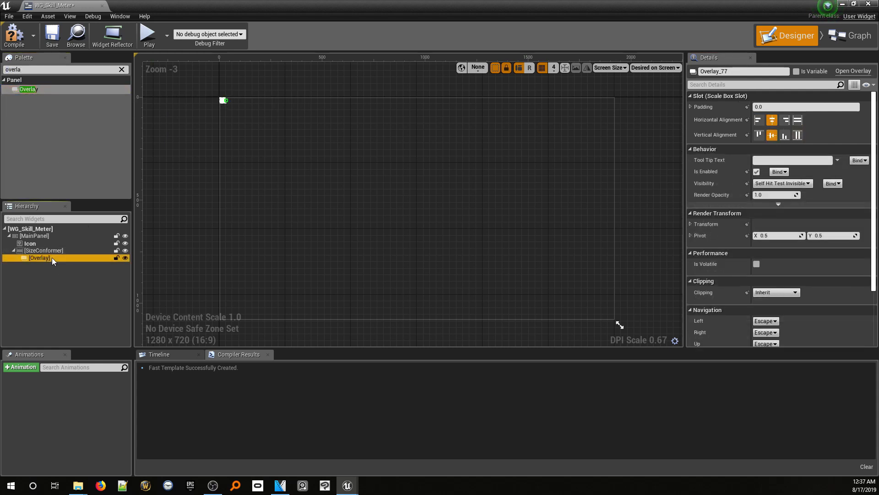
{"action": "left_click", "coordinate": [52, 258]}
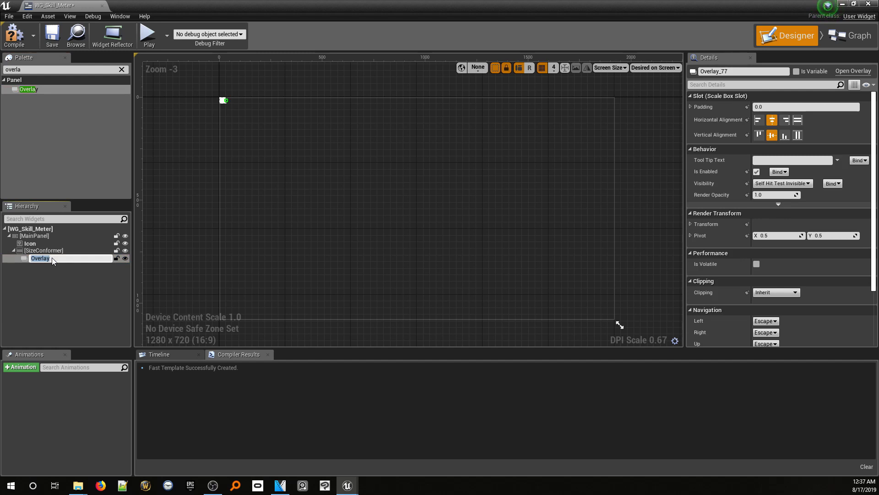
{"action": "type", "text": "TextOverlayPanel"}
{"action": "key", "text": "Return"}
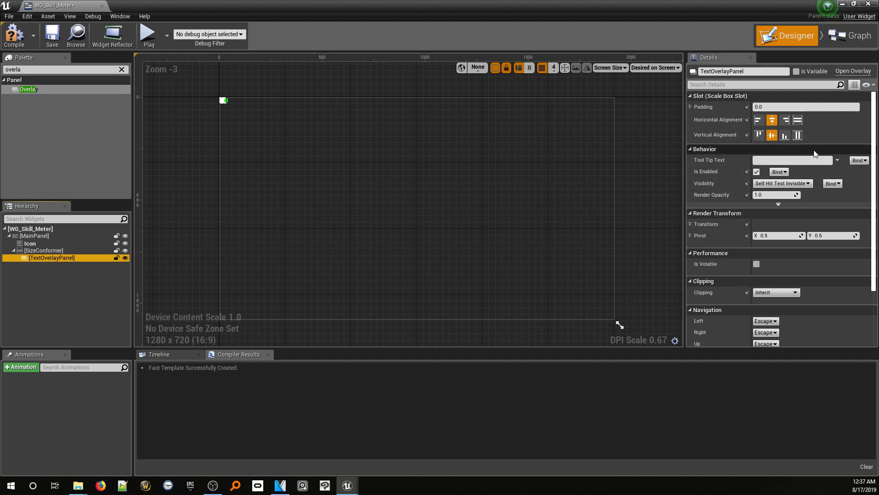
{"action": "left_click", "coordinate": [772, 135]}
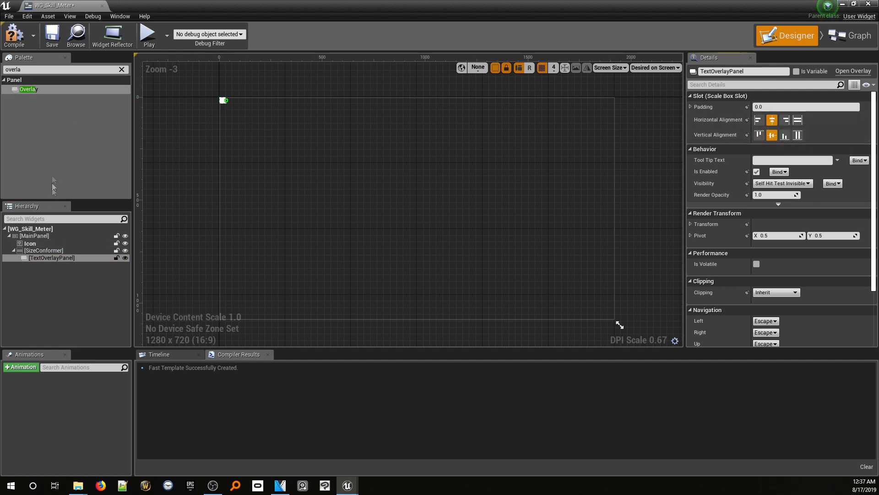
{"action": "left_click", "coordinate": [36, 69]}
{"action": "type", "text": "image"}
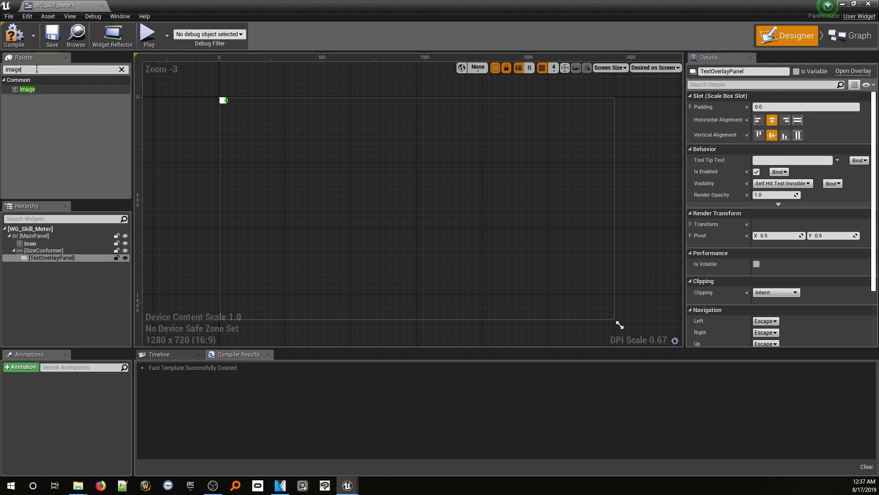
Add an Image named Background to TextOverlayPanel, filling its slot horizontally and vertically
{"action": "left_click_drag", "start_coordinate": [27, 88], "coordinate": [66, 257]}
{"action": "left_click", "coordinate": [64, 263]}
{"action": "left_click", "coordinate": [65, 263]}
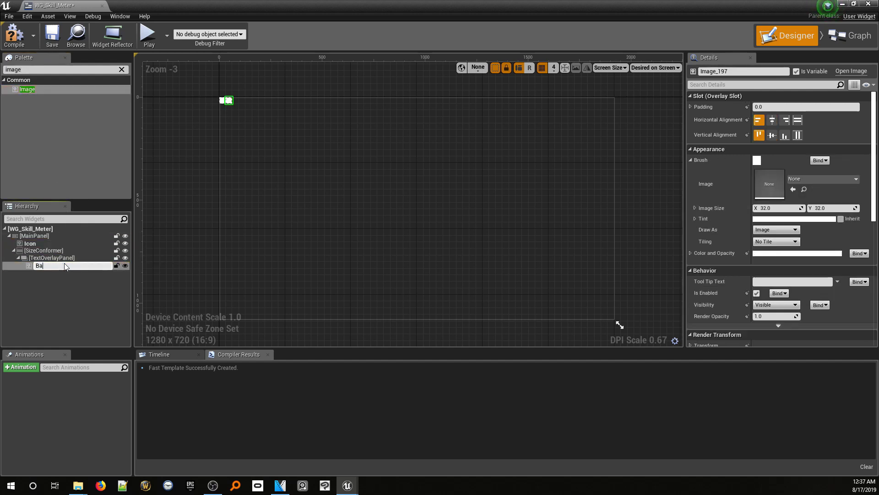
{"action": "type", "text": "Background"}
{"action": "key", "text": "Return"}
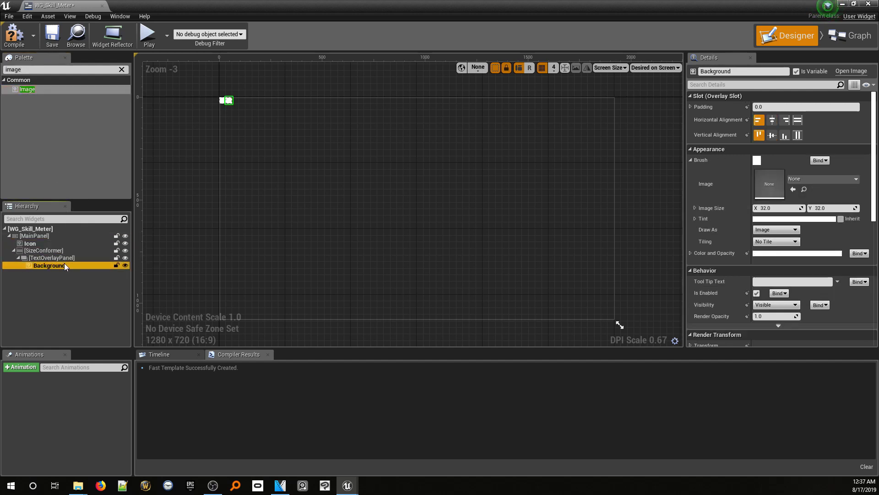
{"action": "left_click", "coordinate": [797, 120]}
{"action": "left_click", "coordinate": [797, 135]}
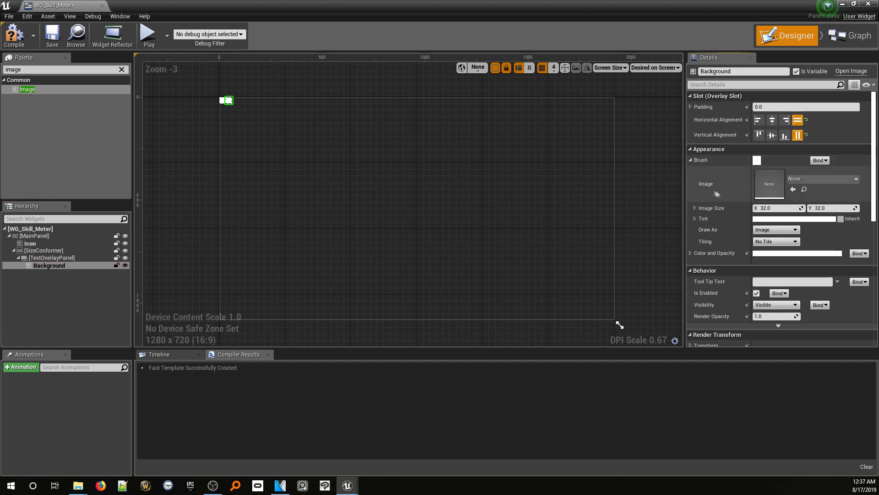
Give Background the skillBackground brush image at an image size of 32 × 32
{"action": "left_click", "coordinate": [818, 180]}
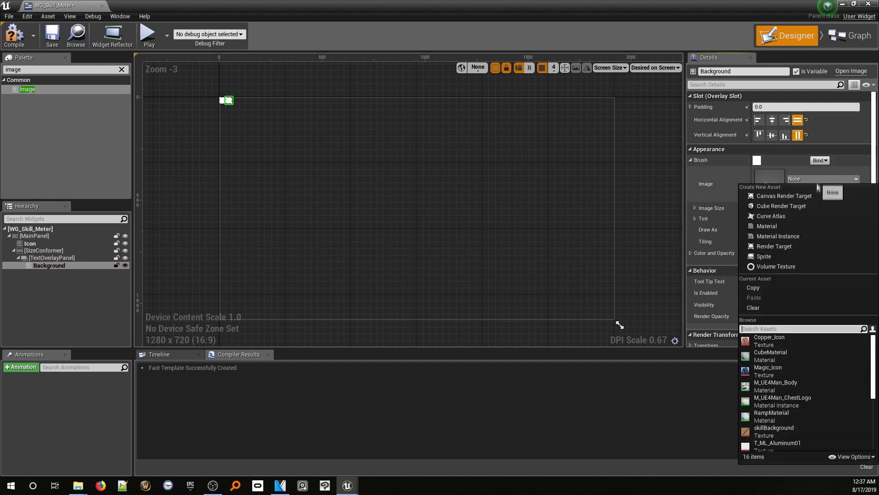
{"action": "left_click", "coordinate": [795, 430]}
{"action": "scroll", "coordinate": [221, 84], "scroll_direction": "up", "scroll_amount": 11}
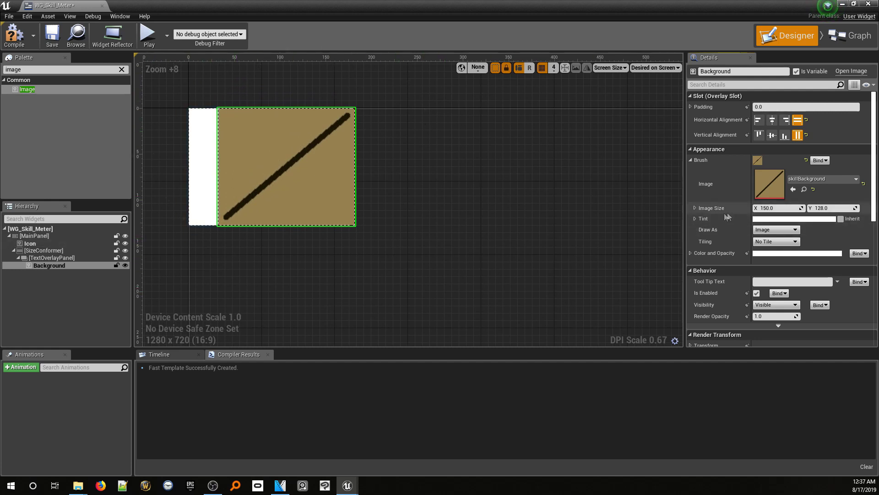
{"action": "left_click", "coordinate": [781, 207]}
{"action": "type", "text": "32"}
{"action": "key", "text": "Tab"}
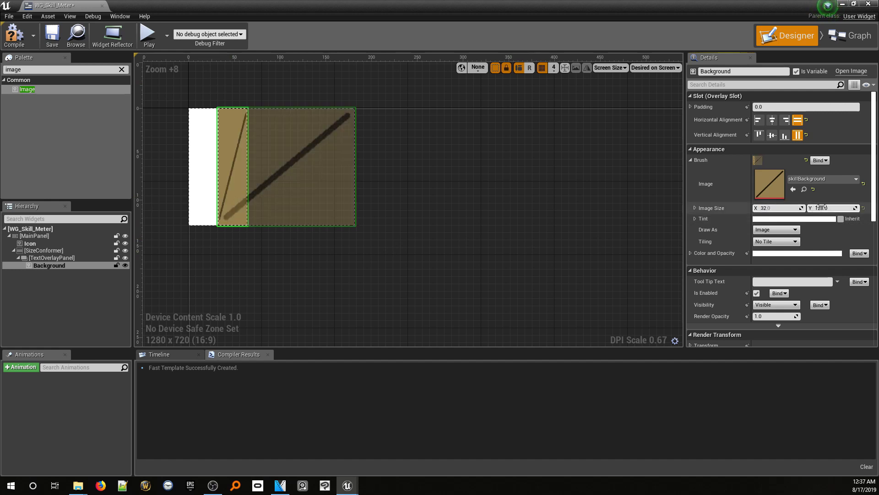
{"action": "type", "text": "32"}
{"action": "key", "text": "Return"}
{"action": "scroll", "coordinate": [190, 117], "scroll_direction": "up", "scroll_amount": 7}
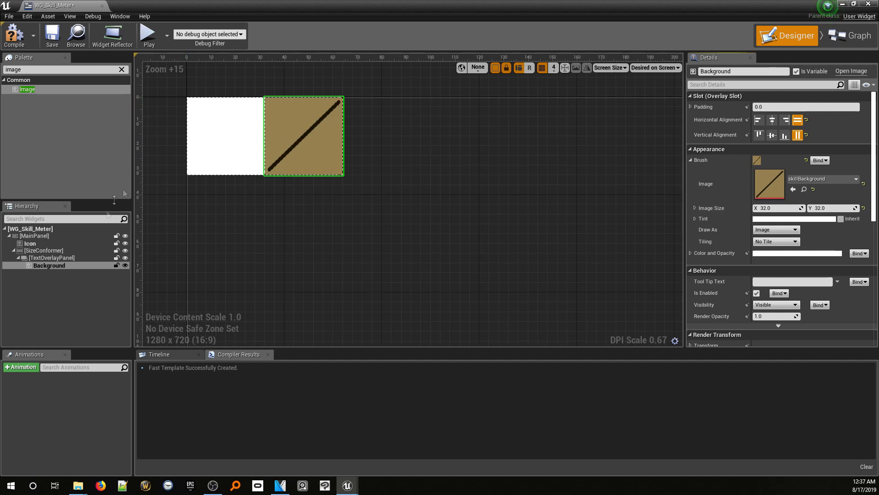
{"action": "double_click", "coordinate": [26, 69]}
Add a Horizontal Box named TextPanel to TextOverlayPanel with Fill horizontal and vertical alignment
{"action": "type", "text": "horiz"}
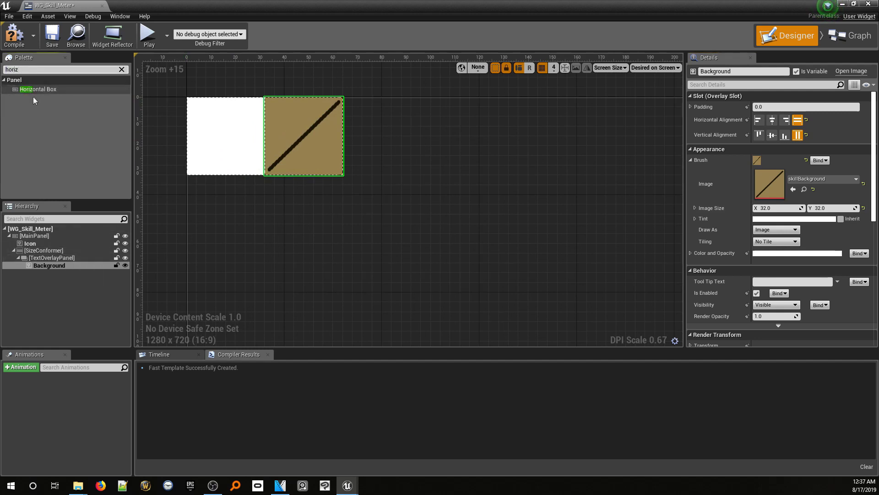
{"action": "left_click_drag", "start_coordinate": [34, 90], "coordinate": [56, 260]}
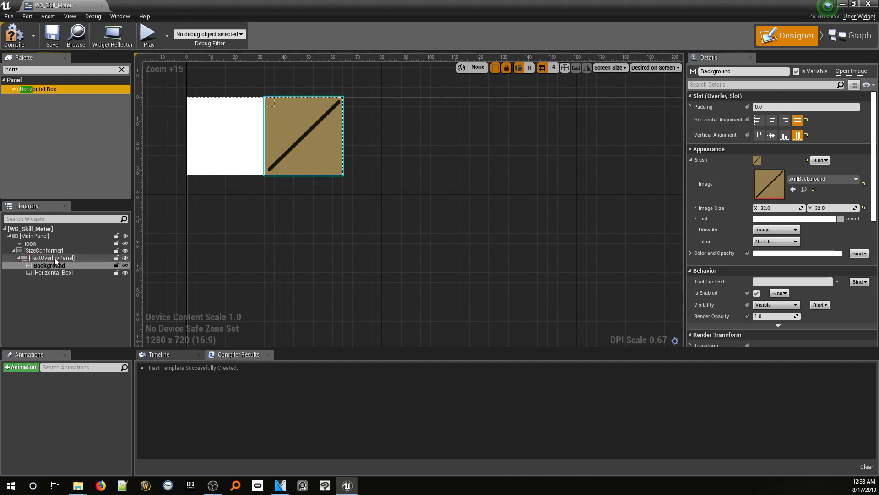
{"action": "left_click", "coordinate": [56, 272]}
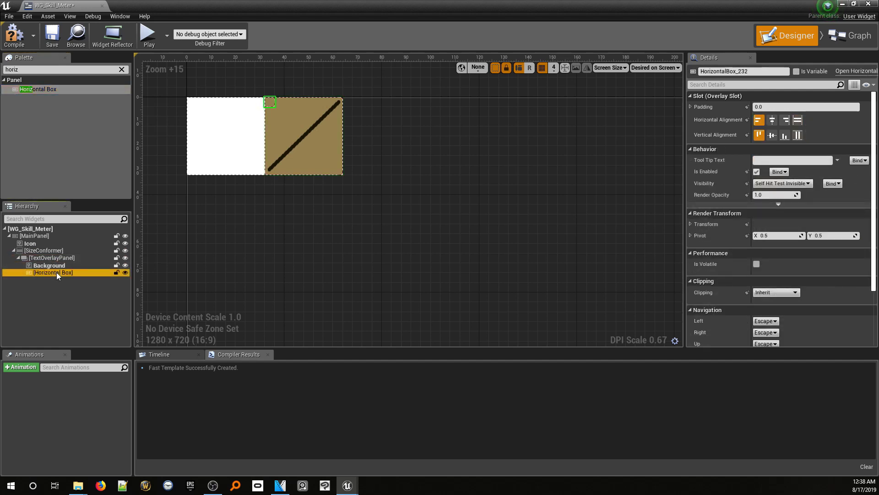
{"action": "left_click", "coordinate": [61, 266]}
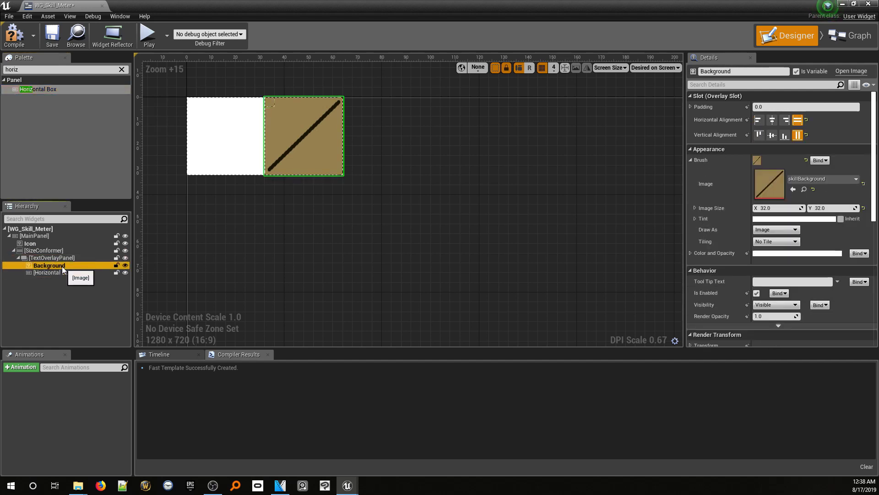
{"action": "left_click", "coordinate": [59, 272]}
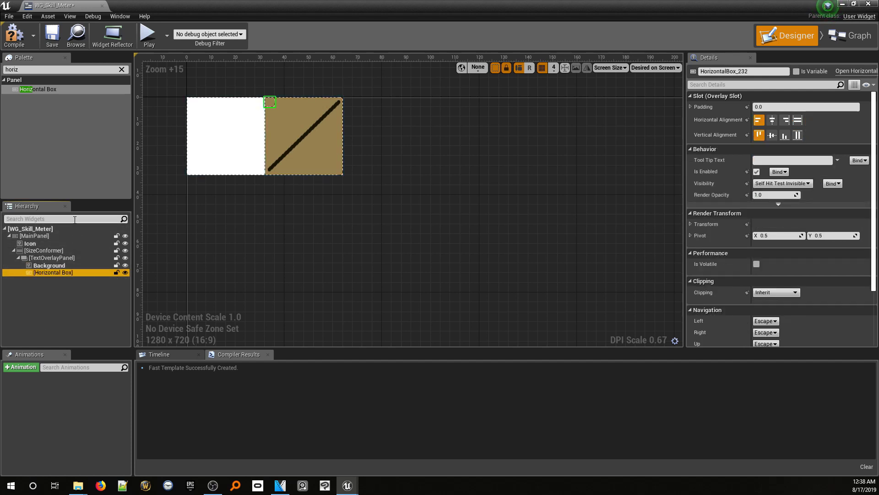
{"action": "key", "text": "F2"}
{"action": "type", "text": "TextPanel"}
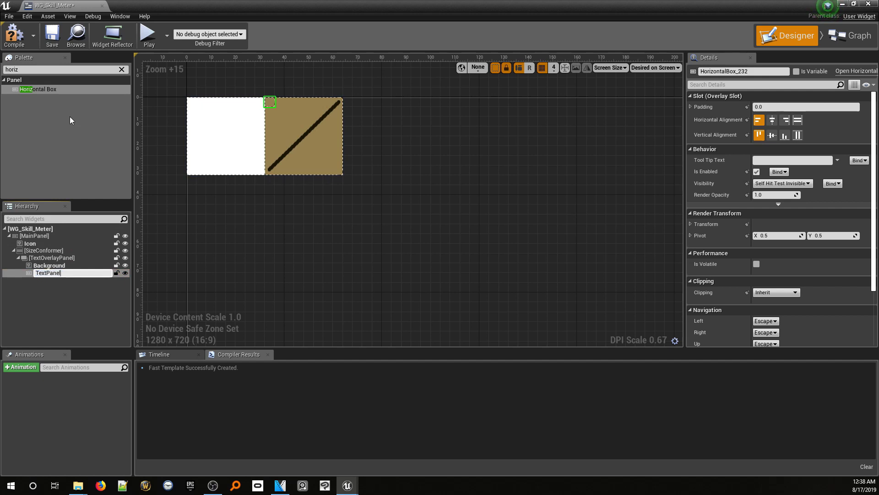
{"action": "key", "text": "Return"}
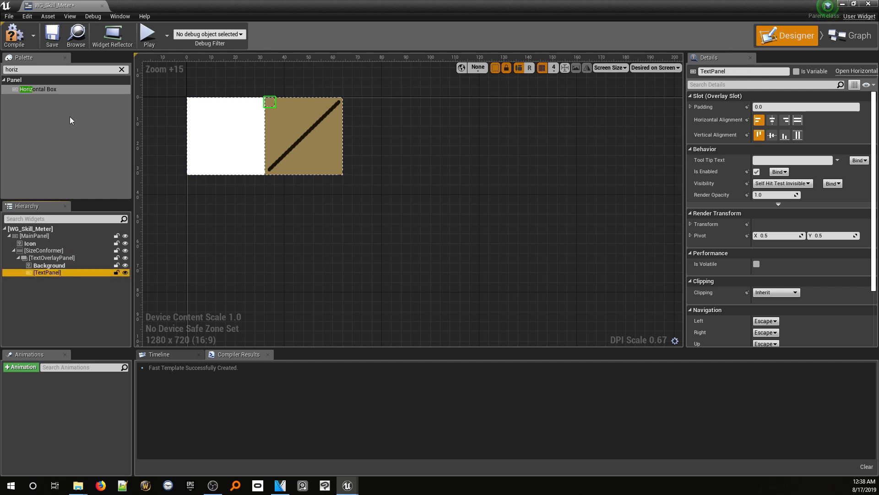
{"action": "left_click", "coordinate": [797, 121]}
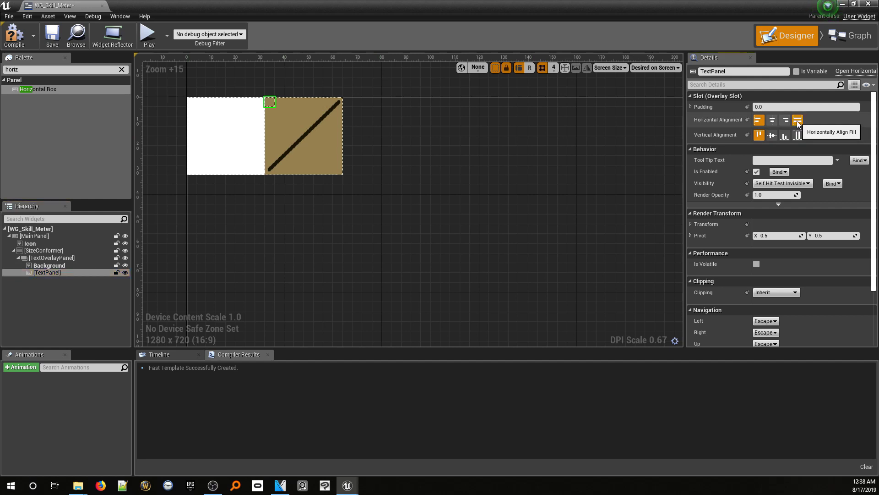
{"action": "left_click", "coordinate": [798, 136]}
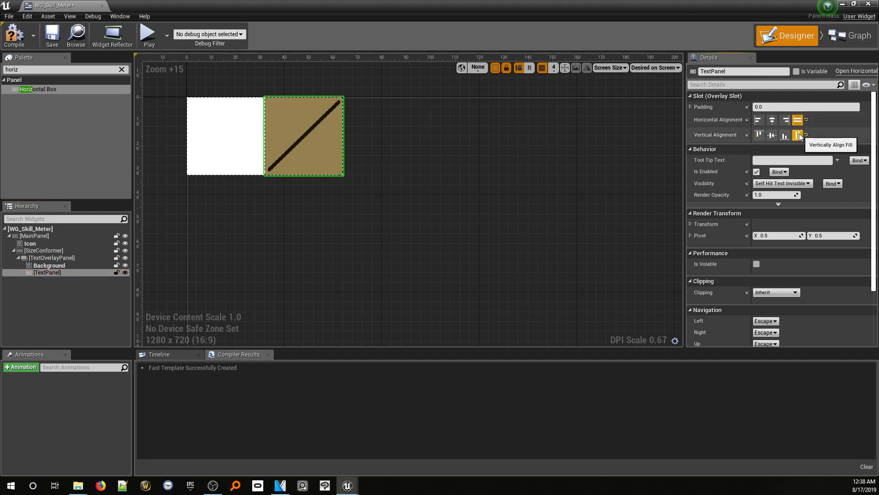
{"action": "left_click", "coordinate": [49, 71]}
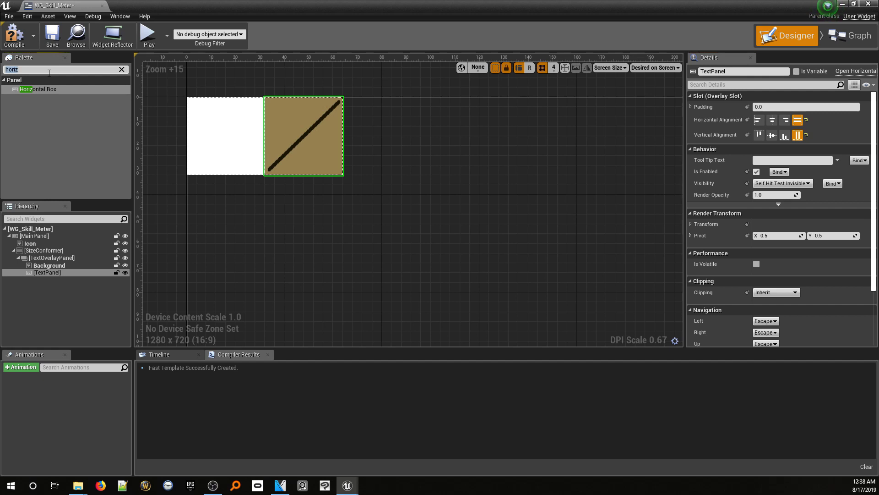
Add a Size Box named MinSizer inside TextPanel, filling its slot
{"action": "type", "text": "size"}
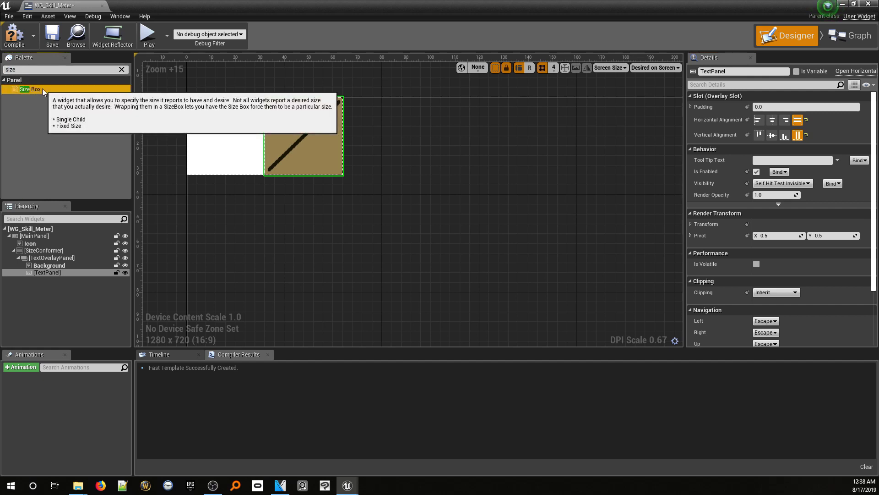
{"action": "left_click_drag", "start_coordinate": [42, 89], "coordinate": [62, 278]}
{"action": "double_click", "coordinate": [61, 279]}
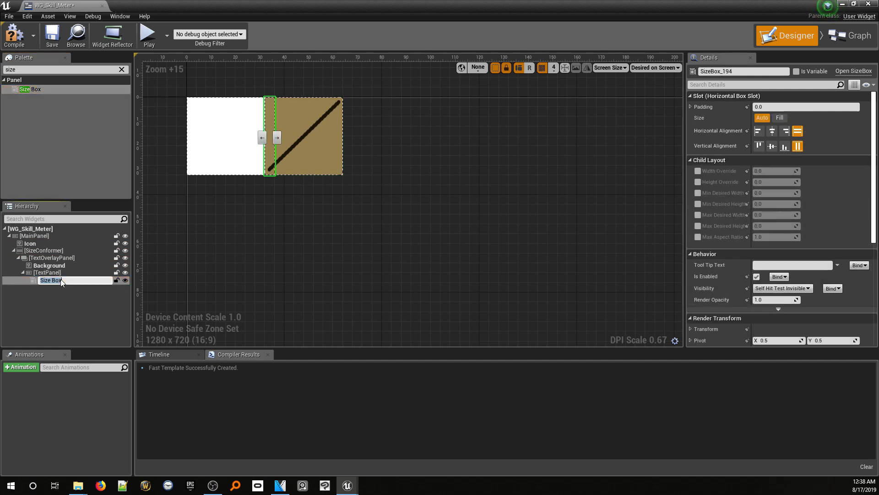
{"action": "type", "text": "MinSizer"}
{"action": "key", "text": "Return"}
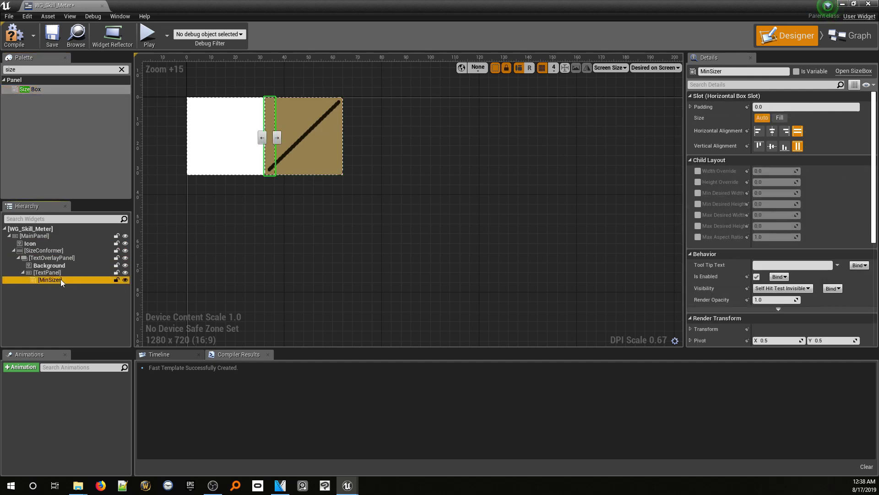
{"action": "left_click", "coordinate": [798, 133]}
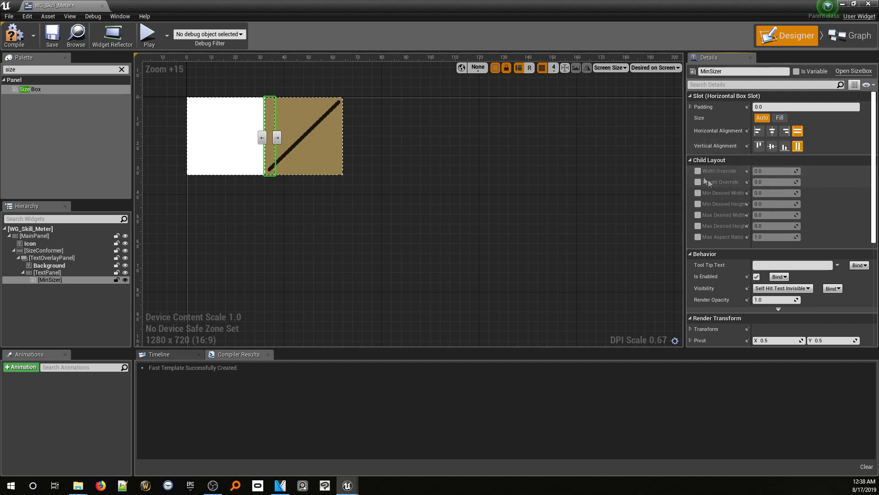
Enable MinSizer's Min Desired Width and set it to 20
{"action": "left_click", "coordinate": [698, 193]}
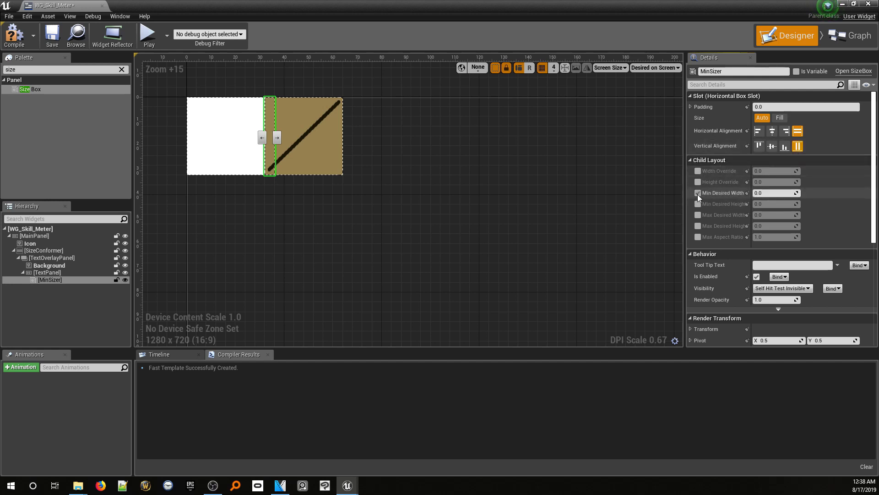
{"action": "left_click", "coordinate": [773, 193]}
{"action": "type", "text": "20"}
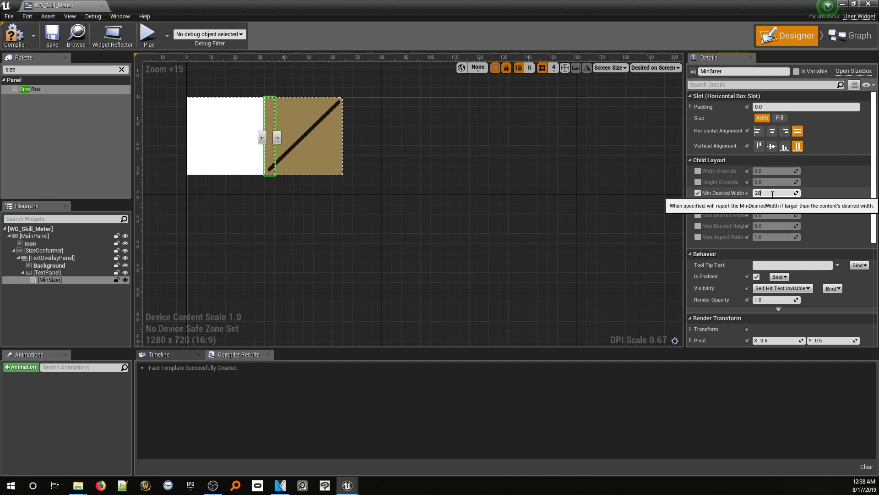
{"action": "key", "text": "Return"}
{"action": "scroll", "coordinate": [304, 142], "scroll_direction": "up", "scroll_amount": 3}
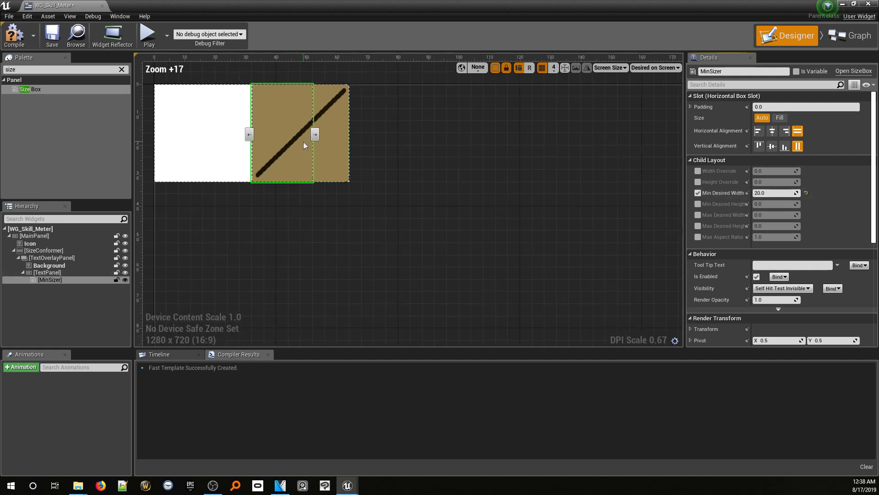
Add a Text block named CurrentValue in MinSizer, centred horizontally and aligned to the top
{"action": "right_click_drag", "start_coordinate": [287, 146], "coordinate": [344, 222]}
{"action": "double_click", "coordinate": [10, 69]}
{"action": "type", "text": "tex"}
{"action": "left_click_drag", "start_coordinate": [23, 98], "coordinate": [57, 281]}
{"action": "type", "text": "C"}
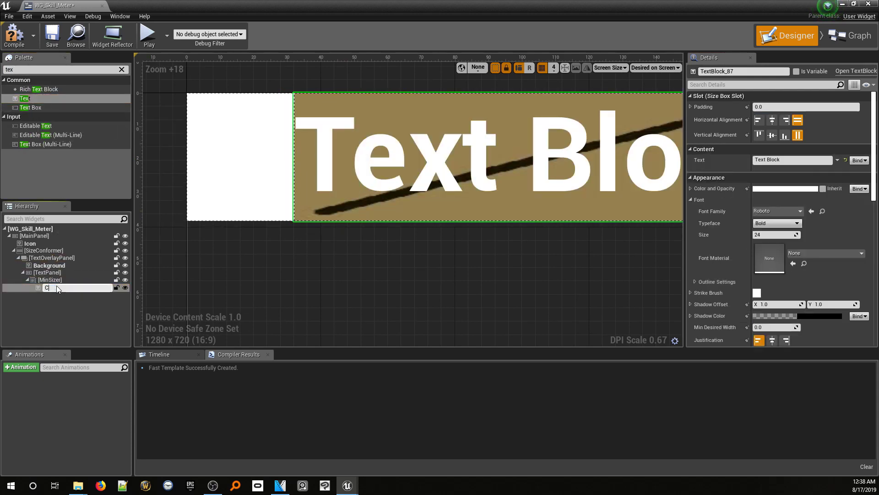
{"action": "type", "text": "urrentValue"}
{"action": "key", "text": "Return"}
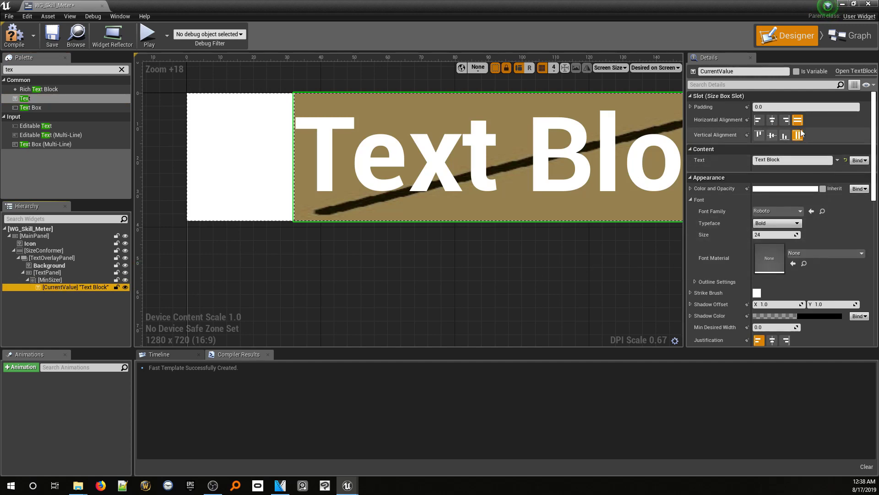
{"action": "left_click", "coordinate": [773, 120]}
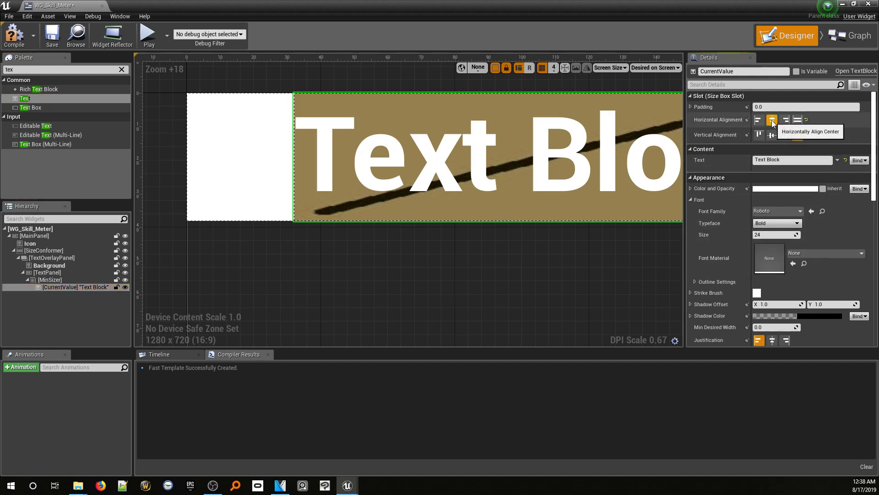
{"action": "left_click", "coordinate": [759, 135]}
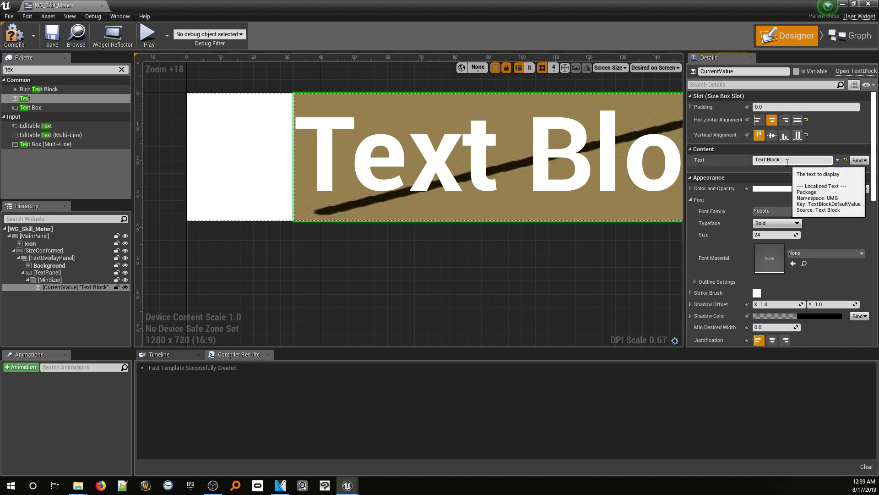
Make CurrentValue display 99 at font size 12
{"action": "left_click", "coordinate": [767, 160]}
{"action": "type", "text": "99"}
{"action": "key", "text": "Return"}
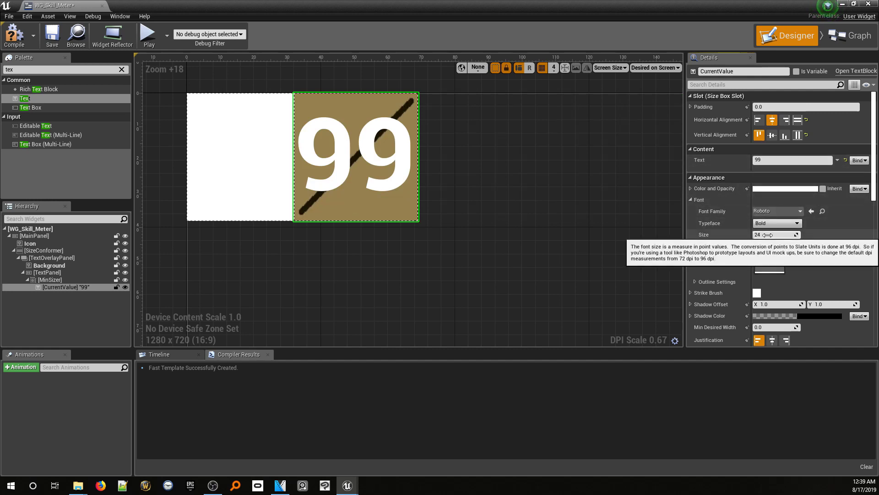
{"action": "left_click", "coordinate": [769, 235]}
{"action": "key", "text": "Return"}
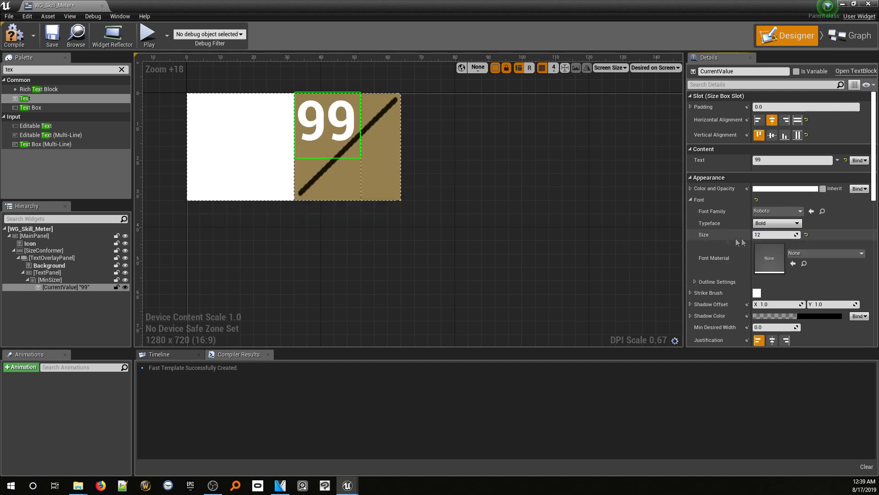
Duplicate MinSizer with its text, renaming the copies MaxSizer and MaxValue
{"action": "left_click", "coordinate": [50, 280], "text": "ctrl"}
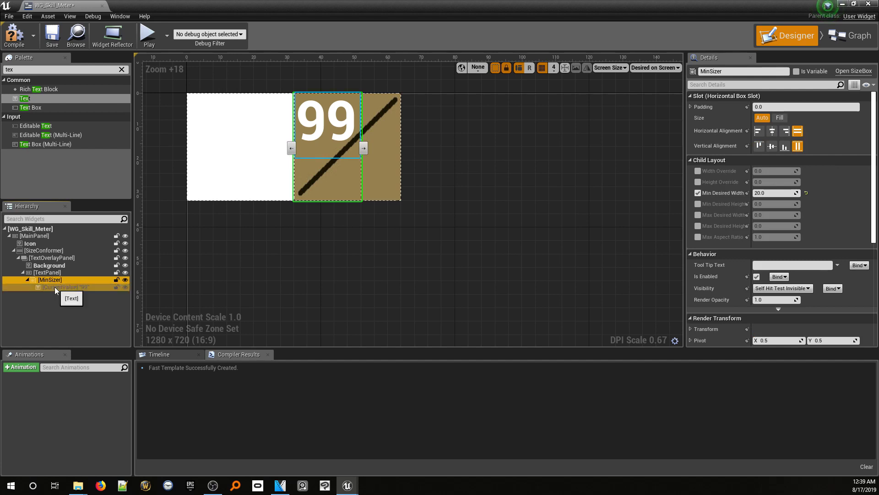
{"action": "key", "text": "ctrl+w"}
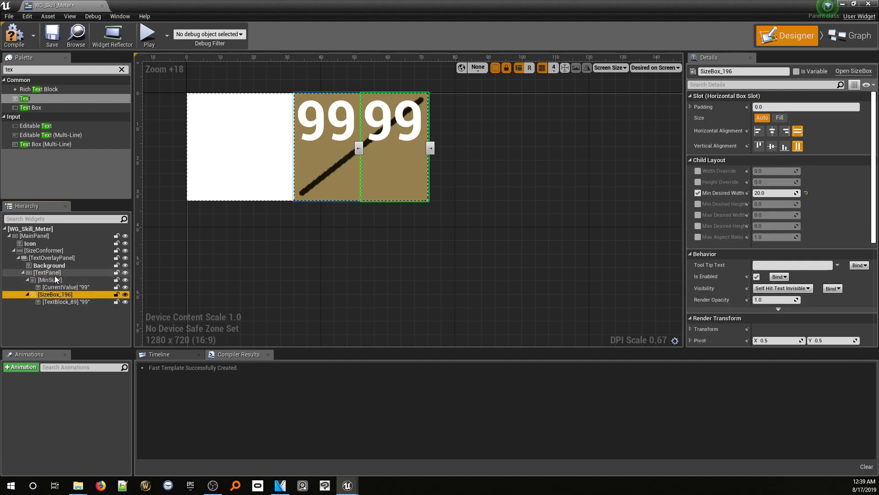
{"action": "left_click", "coordinate": [50, 273]}
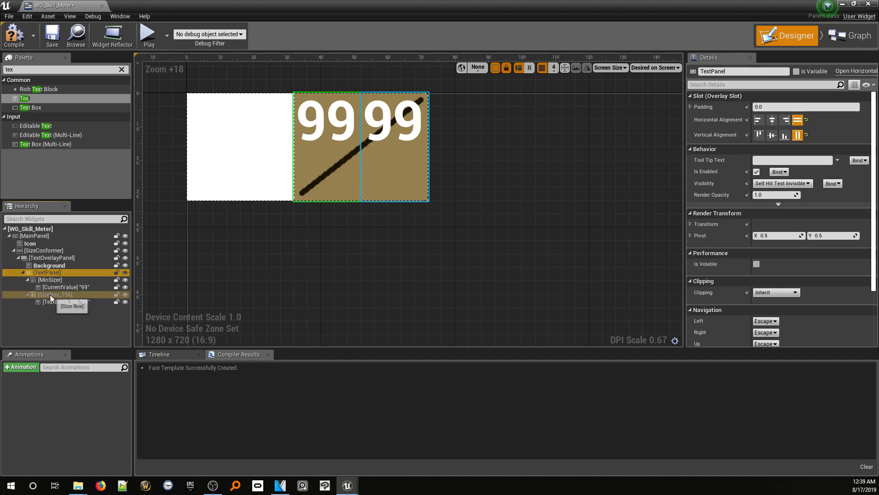
{"action": "double_click", "coordinate": [51, 295]}
{"action": "type", "text": "Max"}
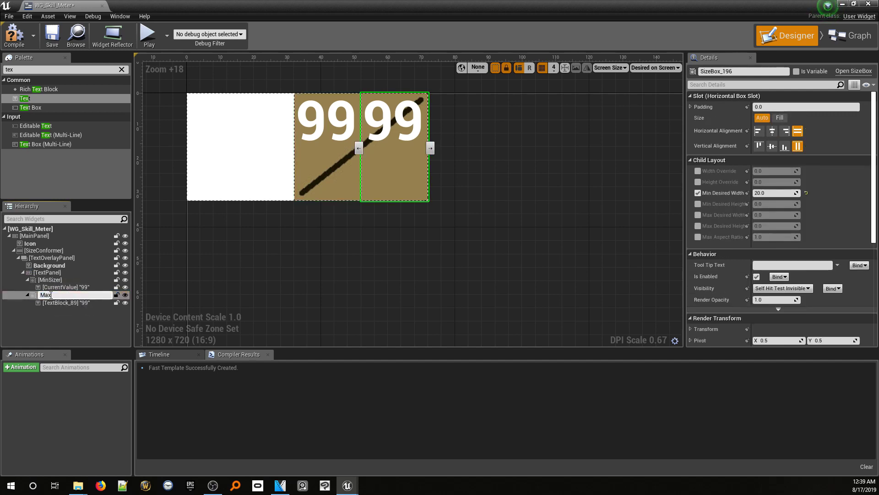
{"action": "type", "text": "Sizer"}
{"action": "key", "text": "Return"}
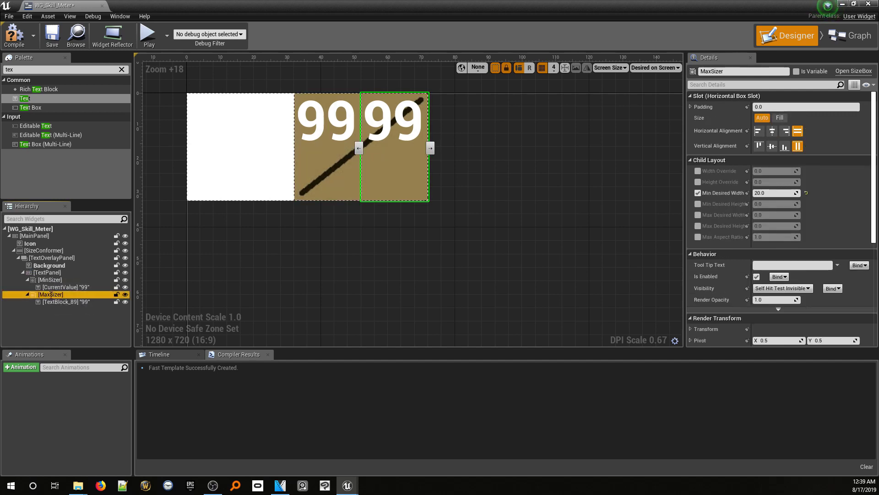
{"action": "double_click", "coordinate": [51, 302]}
{"action": "type", "text": "MaxValue"}
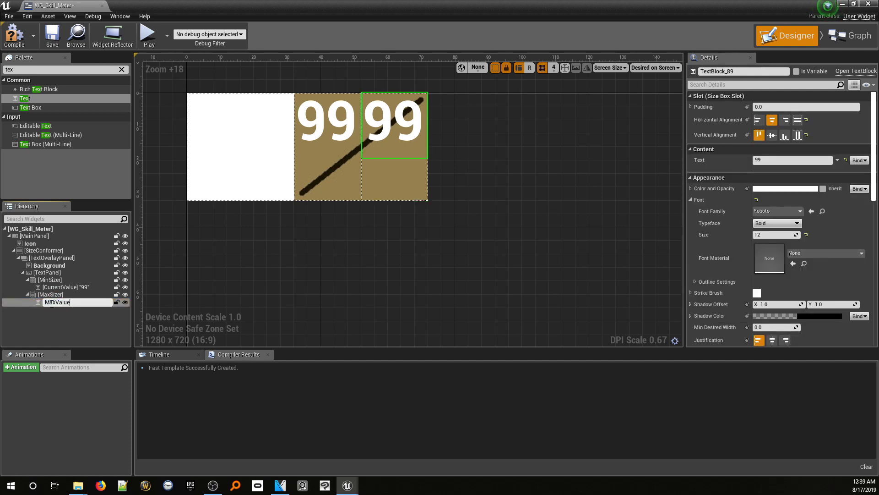
{"action": "key", "text": "Return"}
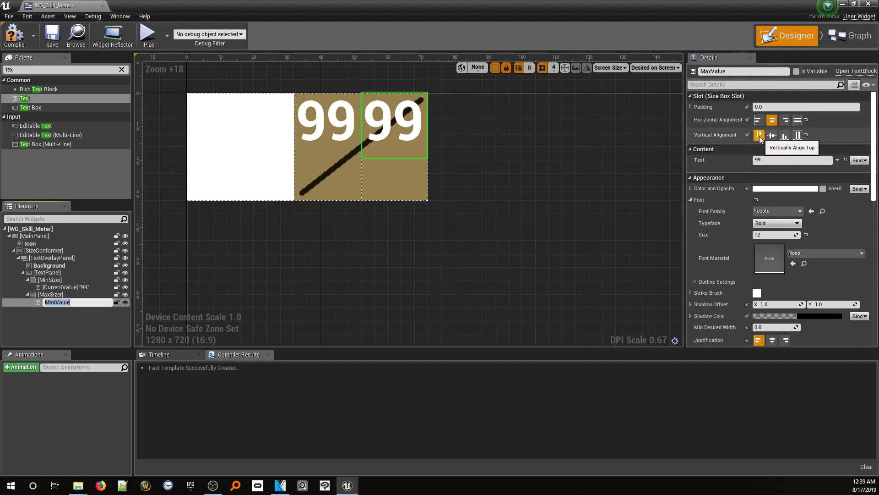
Align MaxValue to the bottom right of its box
{"action": "left_click", "coordinate": [784, 134]}
{"action": "left_click", "coordinate": [785, 120]}
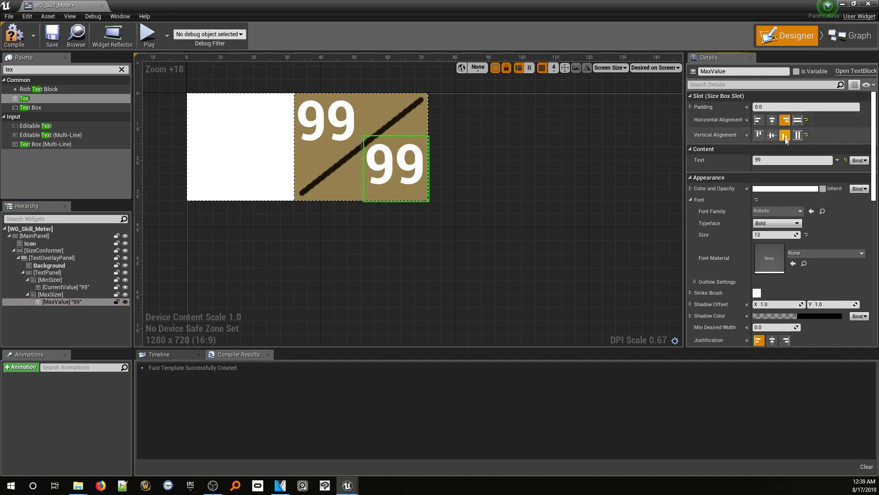
{"action": "left_click", "coordinate": [455, 215]}
{"action": "scroll", "coordinate": [499, 213], "scroll_direction": "down", "scroll_amount": 3}
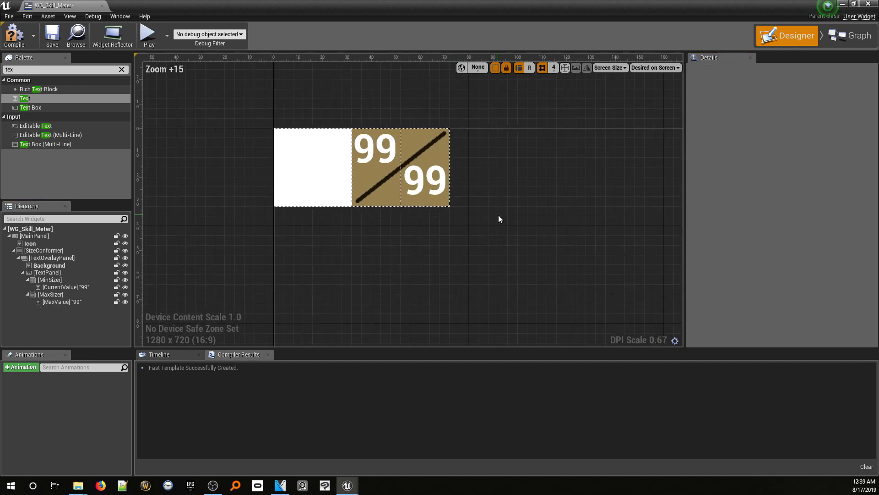
{"action": "right_click_drag", "start_coordinate": [498, 215], "coordinate": [506, 230]}
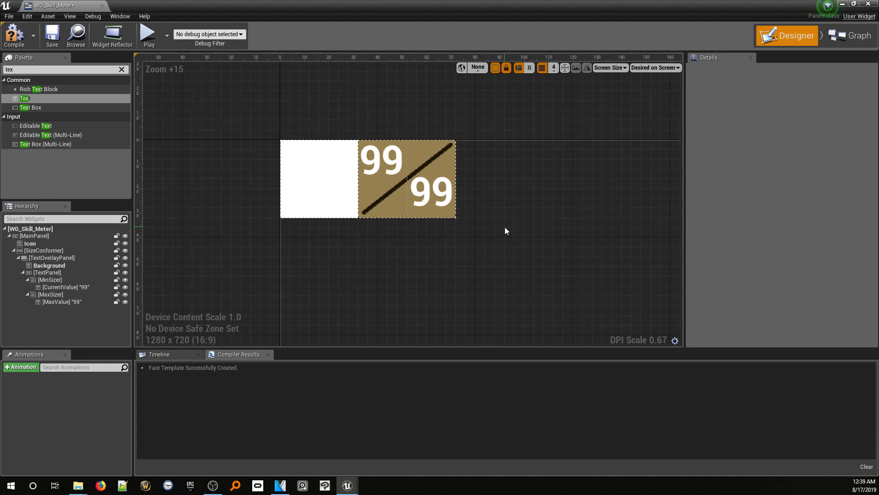
Compile the WG_Skill_Meter widget and save it
{"action": "left_click", "coordinate": [14, 34]}
{"action": "left_click", "coordinate": [52, 35]}
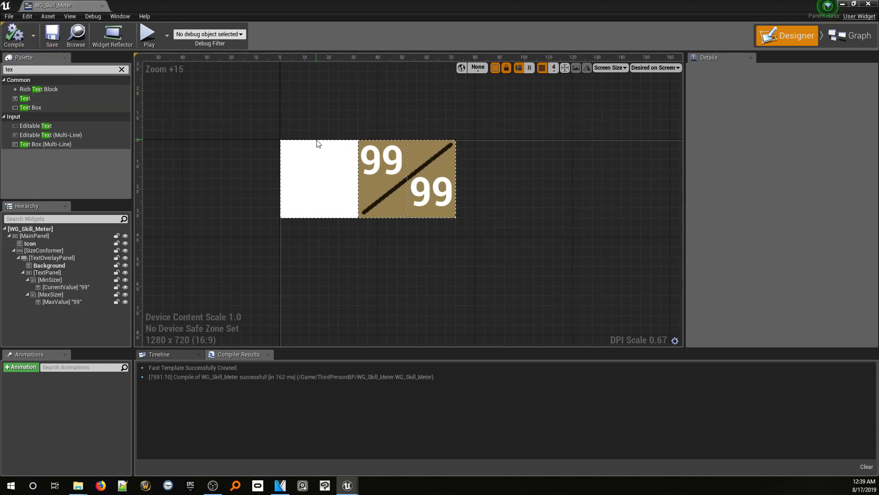
{"action": "scroll", "coordinate": [349, 159], "scroll_direction": "up", "scroll_amount": 4}
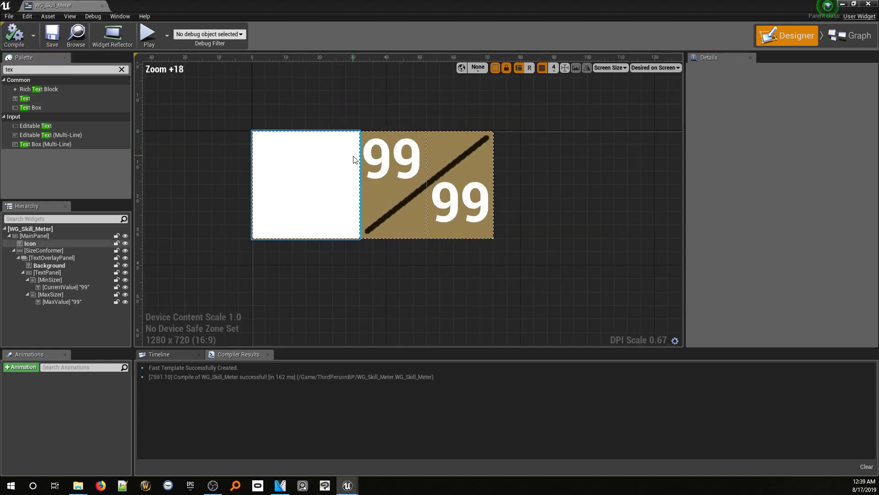
Review the Details of MainPanel, SizeConformer, TextOverlayPanel and the Background image
{"action": "left_click", "coordinate": [67, 235]}
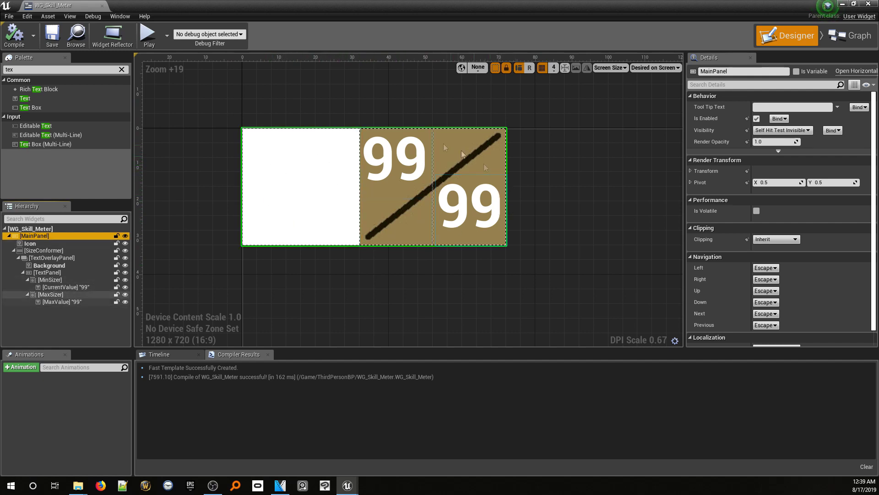
{"action": "left_click", "coordinate": [72, 250]}
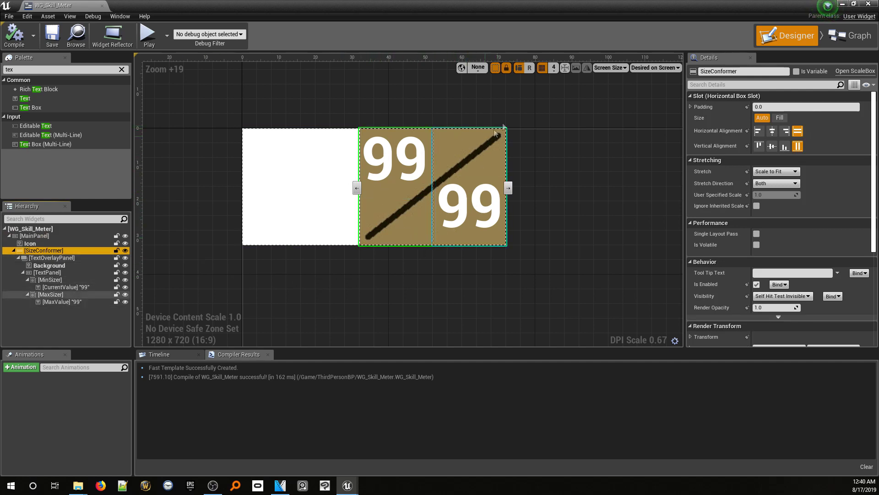
{"action": "left_click", "coordinate": [54, 257]}
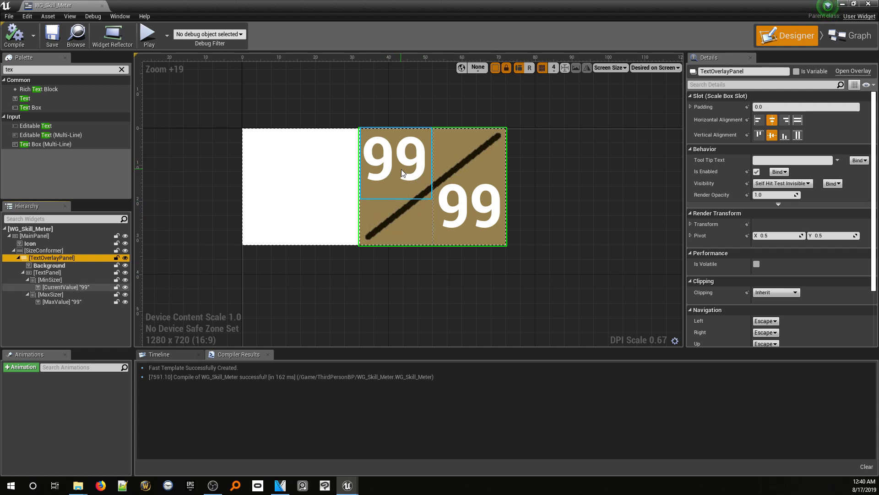
{"action": "left_click", "coordinate": [78, 265]}
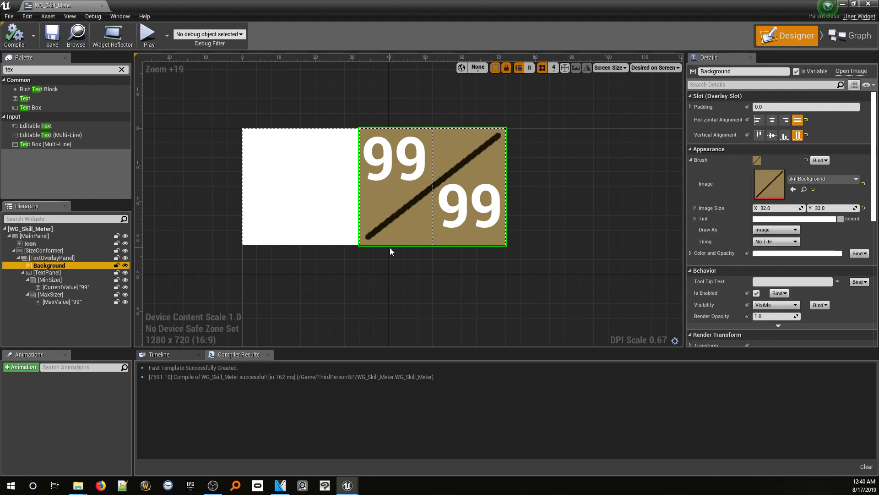
Review TextPanel, MinSizer, CurrentValue, MaxSizer and MaxValue settings, then select the upper-left 99 text
{"action": "left_click", "coordinate": [70, 272]}
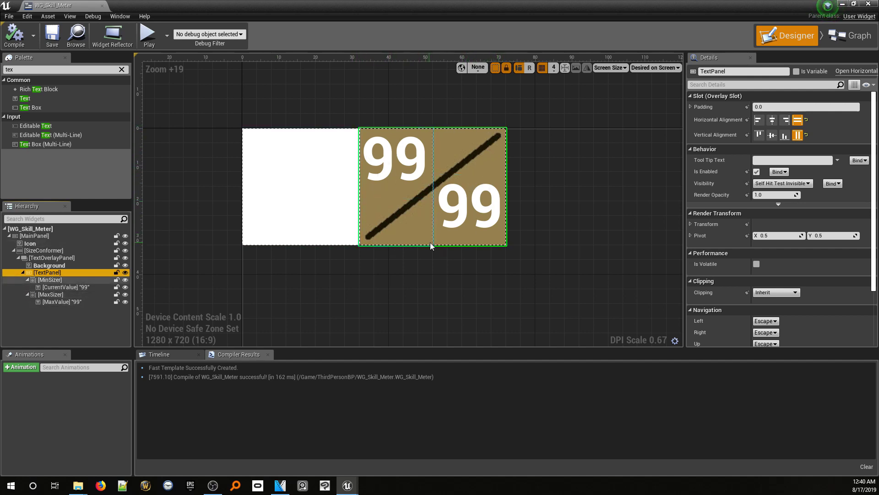
{"action": "left_click", "coordinate": [76, 279]}
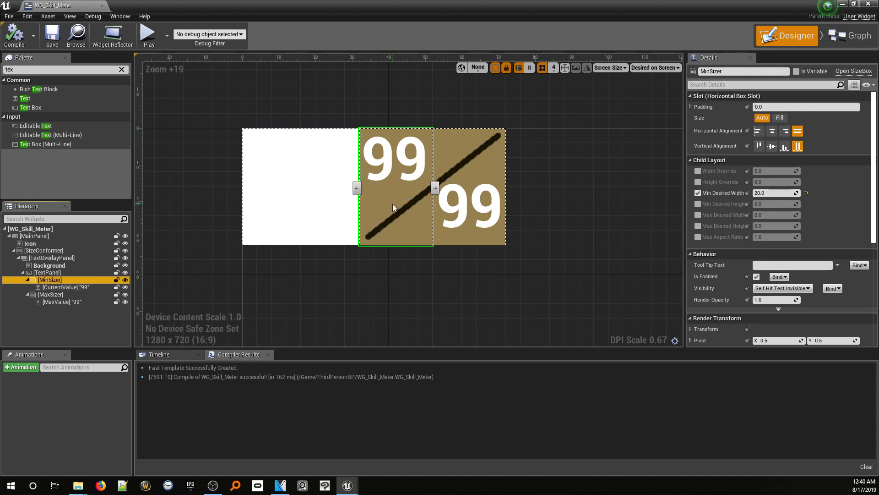
{"action": "left_click", "coordinate": [75, 287]}
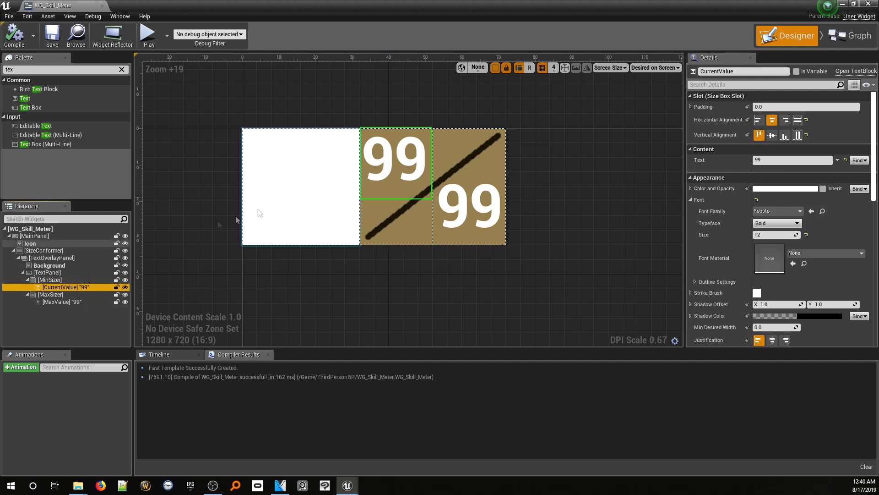
{"action": "left_click", "coordinate": [49, 296]}
{"action": "left_click", "coordinate": [57, 303]}
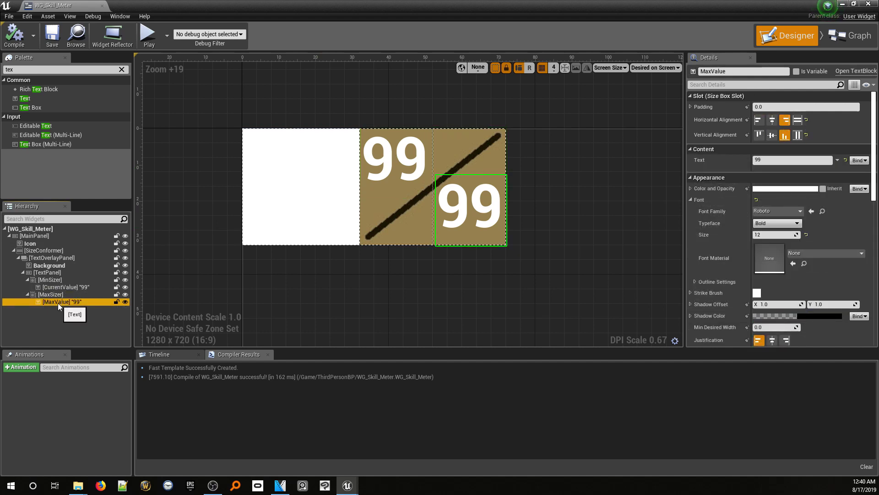
{"action": "left_click", "coordinate": [409, 161]}
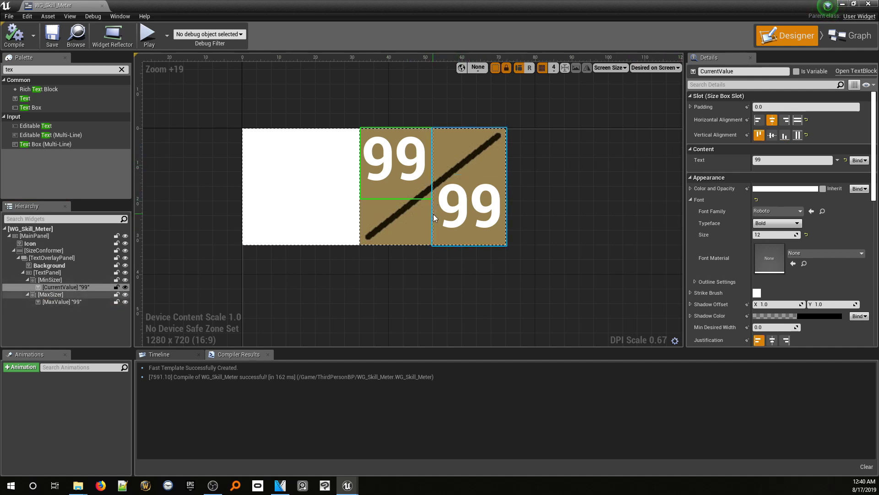
Recompile WG_Skill_Meter and close its editor
{"action": "left_click", "coordinate": [14, 37]}
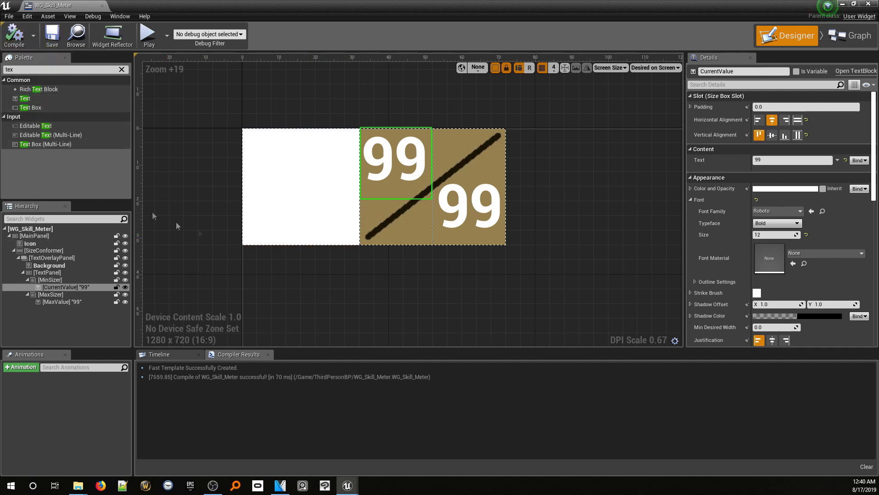
{"action": "scroll", "coordinate": [300, 263], "scroll_direction": "down", "scroll_amount": 8}
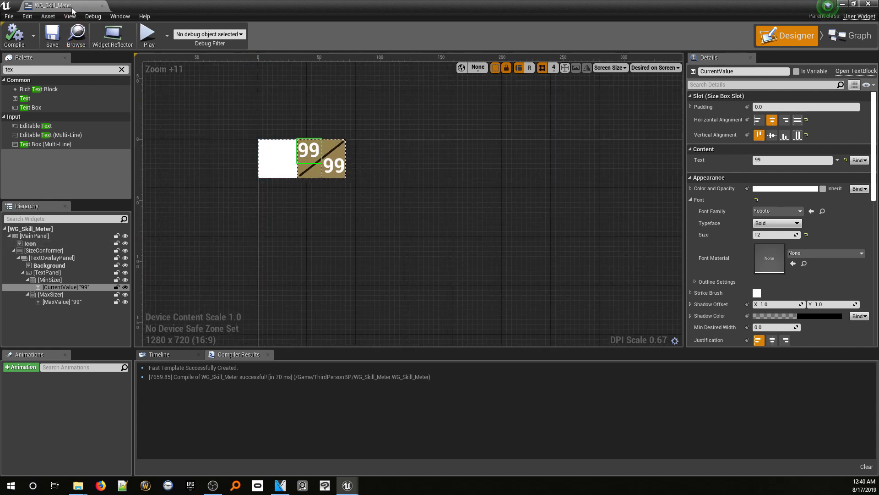
{"action": "left_click", "coordinate": [101, 5]}
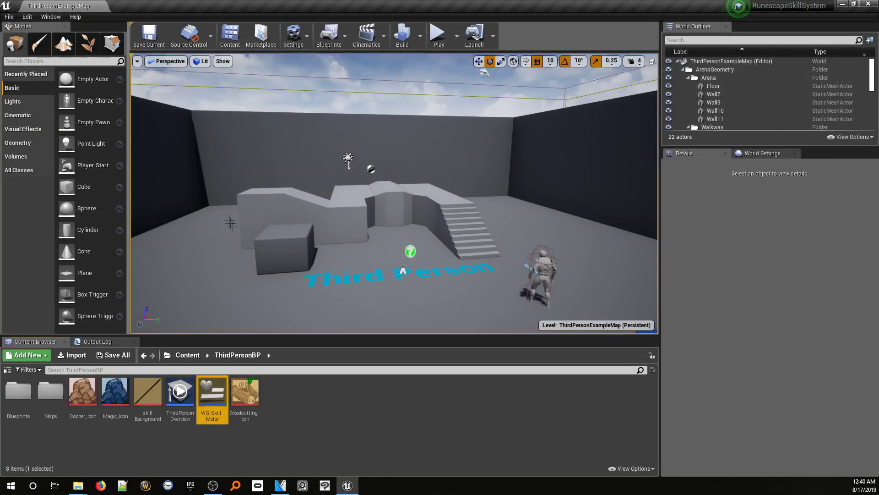
Add a User Interface Widget Blueprint called WG_Skill_Panel in ThirdPersonBP and open it
{"action": "right_click", "coordinate": [322, 404]}
{"action": "mouse_move", "coordinate": [357, 398]}
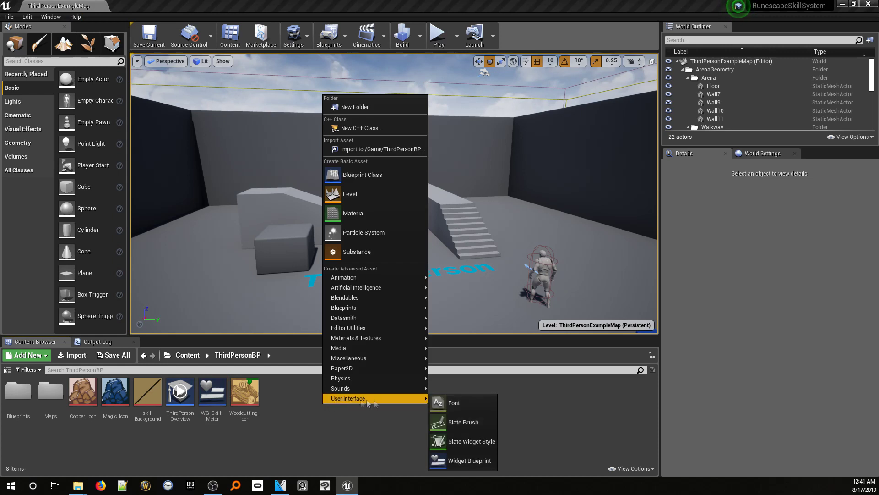
{"action": "left_click", "coordinate": [452, 460]}
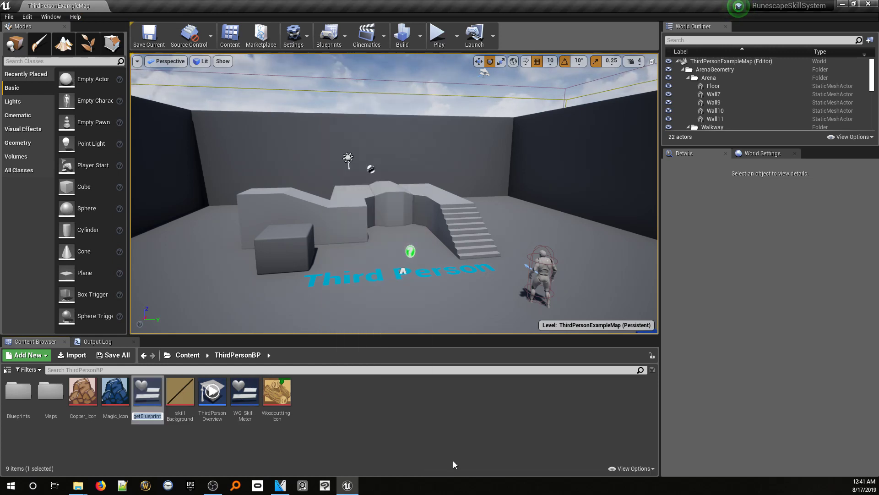
{"action": "type", "text": "WG"}
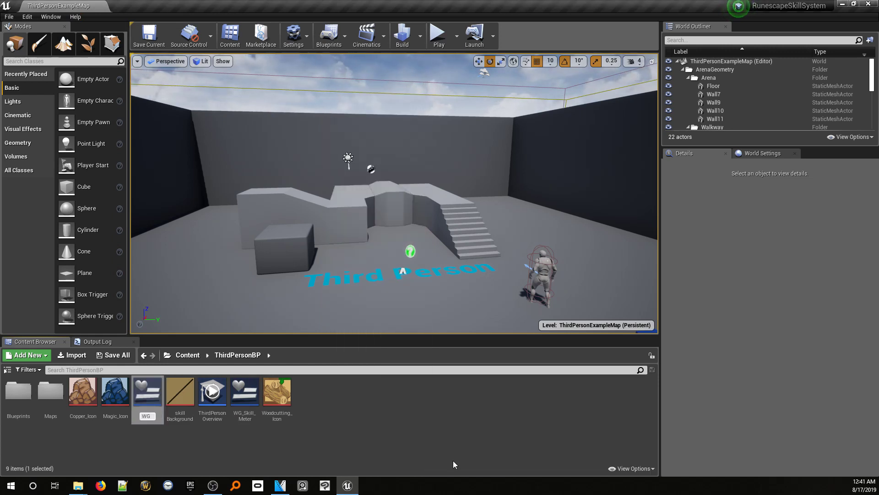
{"action": "type", "text": "_Skill_Panel"}
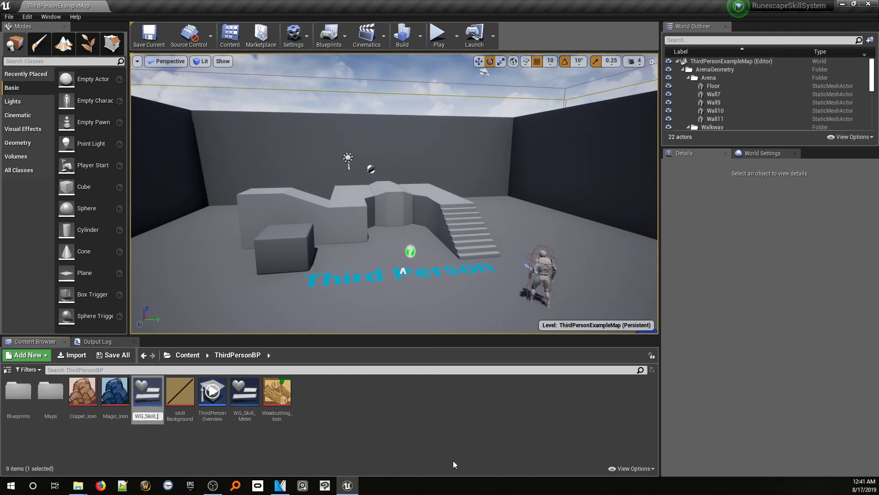
{"action": "key", "text": "Return"}
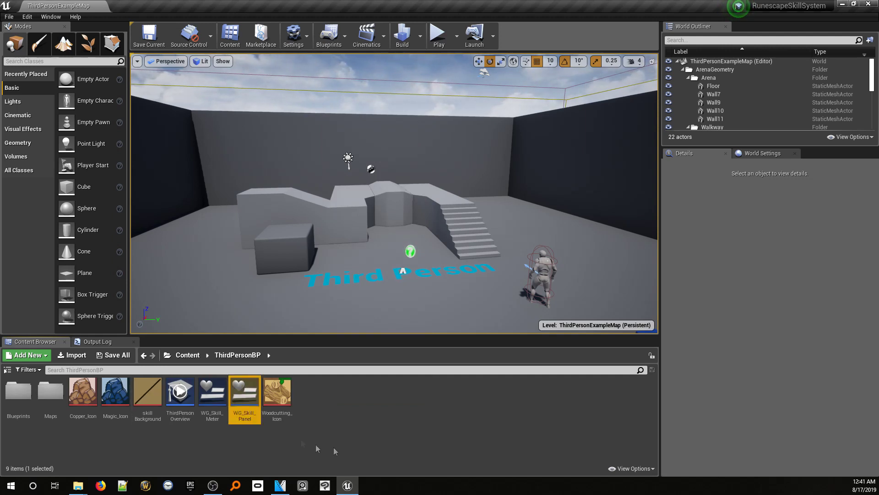
{"action": "double_click", "coordinate": [243, 398]}
Delete the default Canvas Panel and add a Scale Box as the root
{"action": "left_click", "coordinate": [54, 236]}
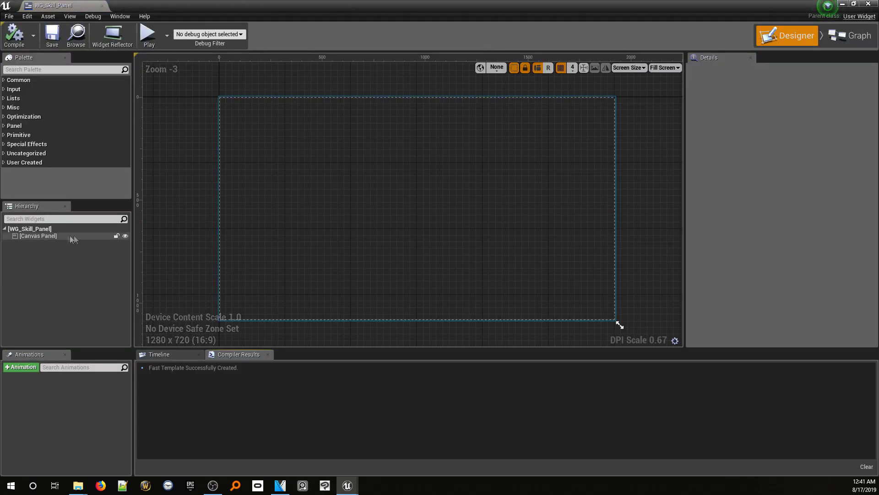
{"action": "key", "text": "Delete"}
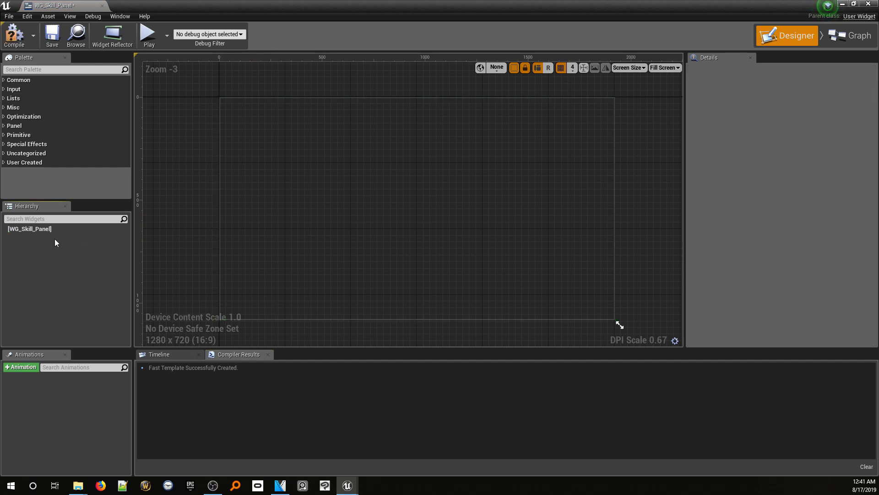
{"action": "left_click", "coordinate": [62, 69]}
{"action": "type", "text": "sca"}
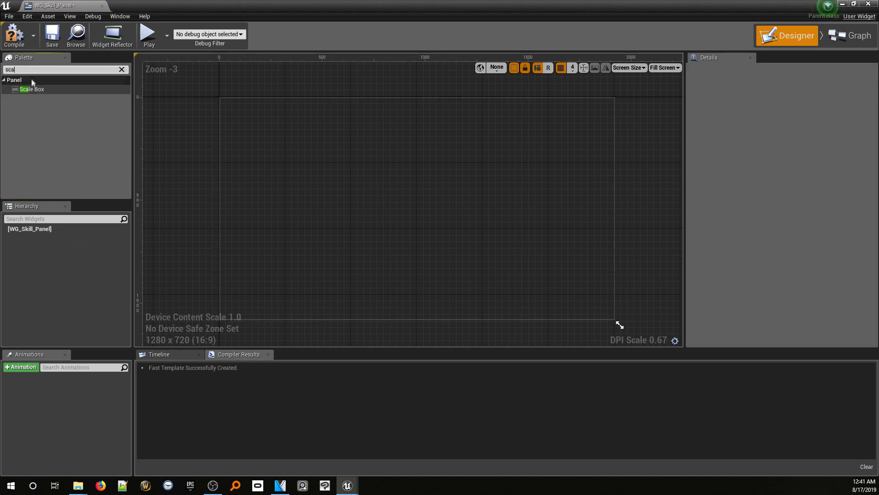
{"action": "left_click", "coordinate": [33, 90]}
{"action": "left_click_drag", "start_coordinate": [34, 91], "coordinate": [36, 227]}
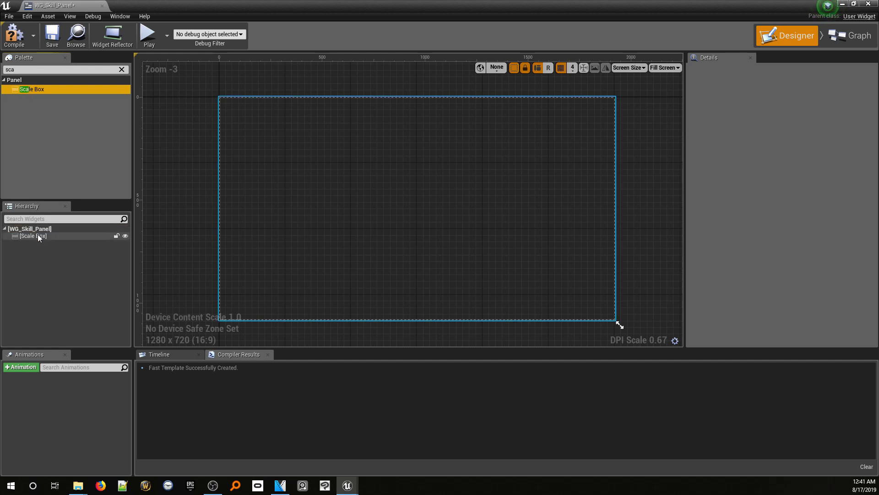
Rename the Scale Box to MainPanel
{"action": "left_click", "coordinate": [37, 236]}
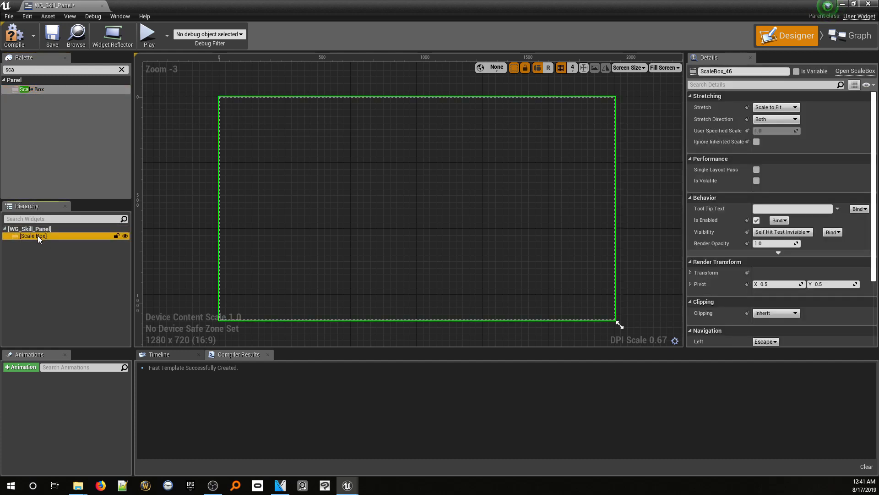
{"action": "left_click", "coordinate": [38, 236]}
{"action": "type", "text": "MainPanel"}
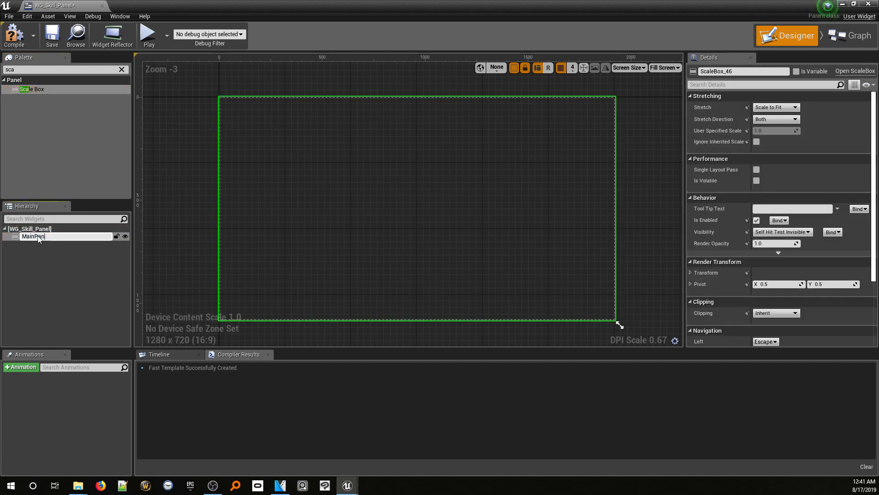
{"action": "key", "text": "Return"}
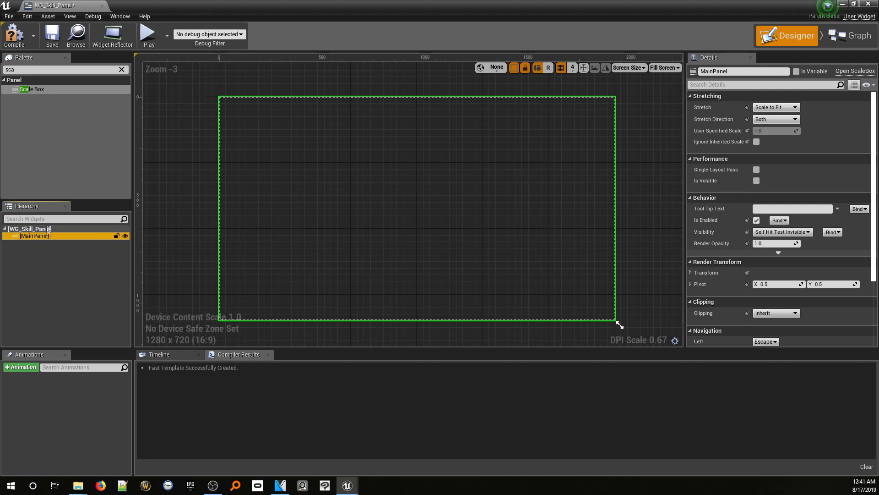
Place a Uniform Grid Panel inside MainPanel and name it MeterOrganizer
{"action": "left_click", "coordinate": [36, 70]}
{"action": "type", "text": "unif"}
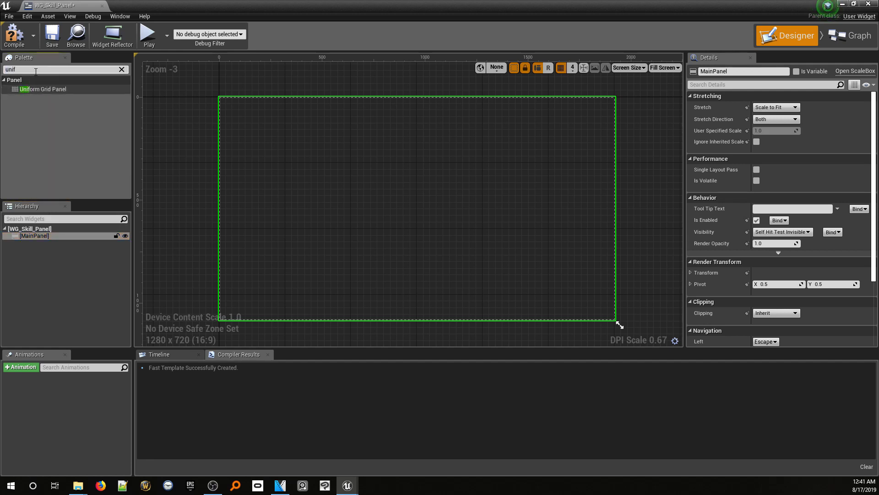
{"action": "left_click_drag", "start_coordinate": [43, 92], "coordinate": [46, 241]}
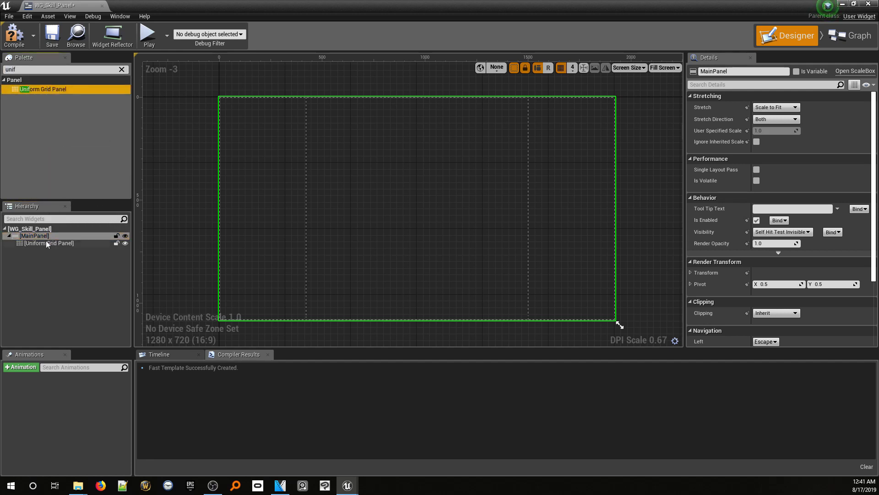
{"action": "double_click", "coordinate": [45, 243]}
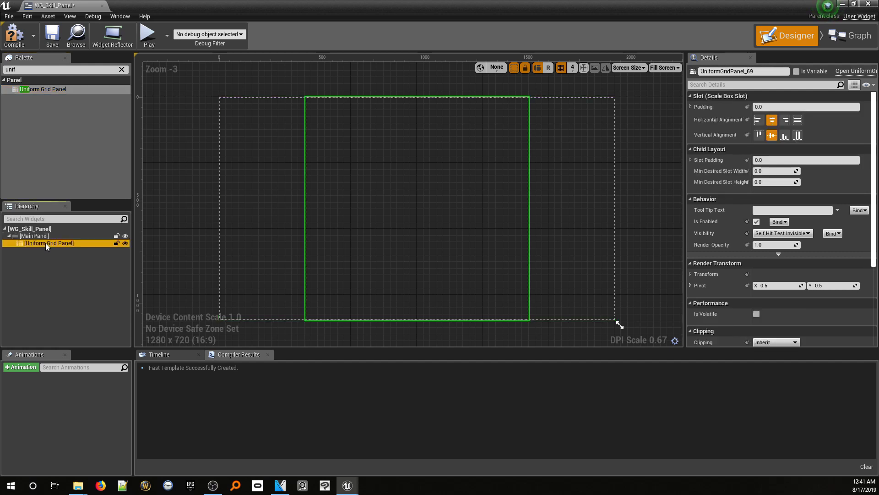
{"action": "type", "text": "Meter_O"}
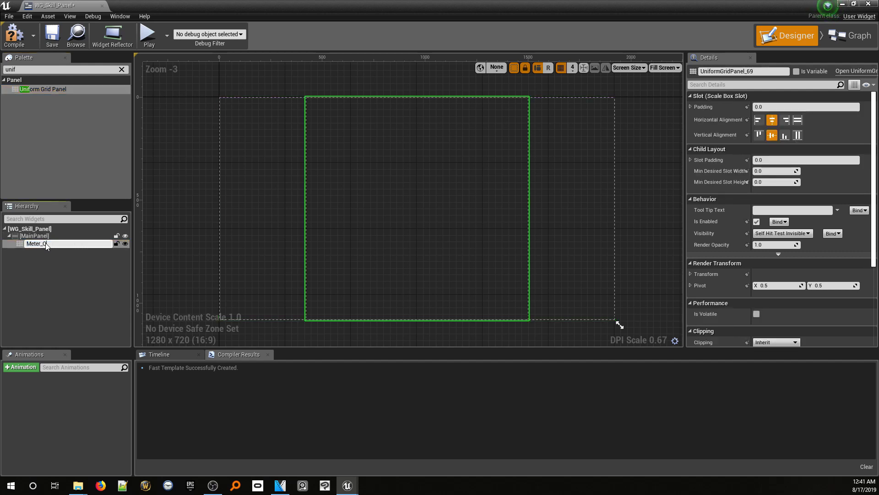
{"action": "type", "text": "rganizer"}
{"action": "key", "text": "Return"}
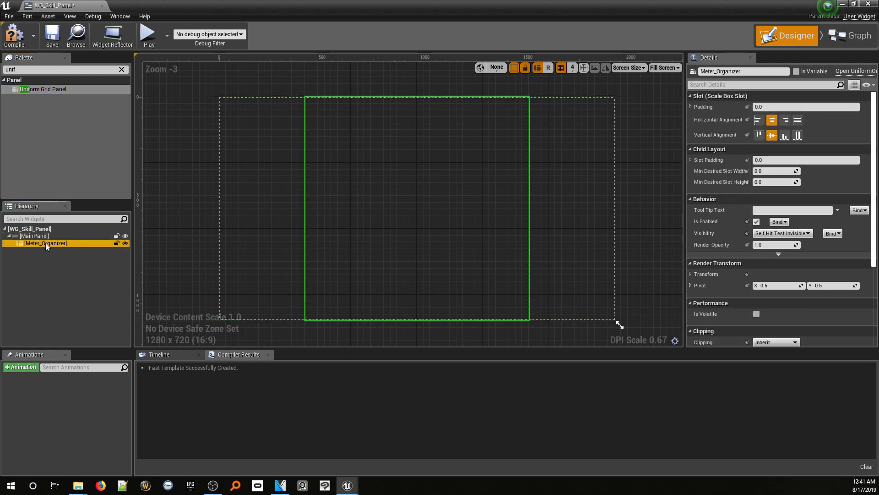
{"action": "left_click", "coordinate": [46, 243]}
{"action": "left_click", "coordinate": [46, 242]}
{"action": "key", "text": "BackSpace"}
{"action": "key", "text": "Return"}
Set the grid's Slot Padding to 1.0, then compile and save WG_Skill_Panel
{"action": "left_click", "coordinate": [773, 121]}
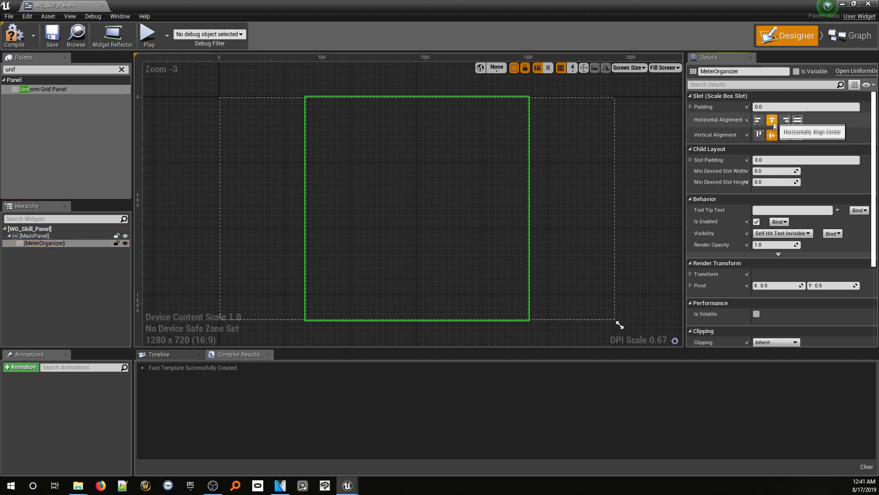
{"action": "left_click", "coordinate": [770, 160]}
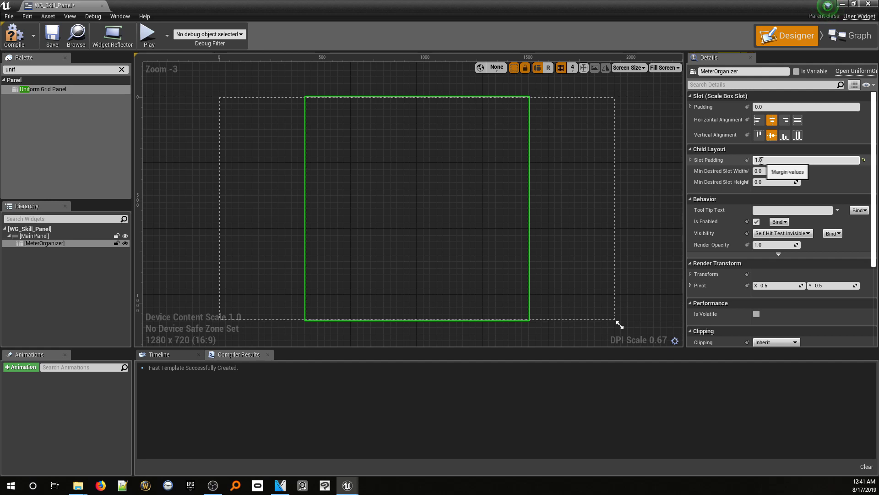
{"action": "left_click", "coordinate": [12, 40]}
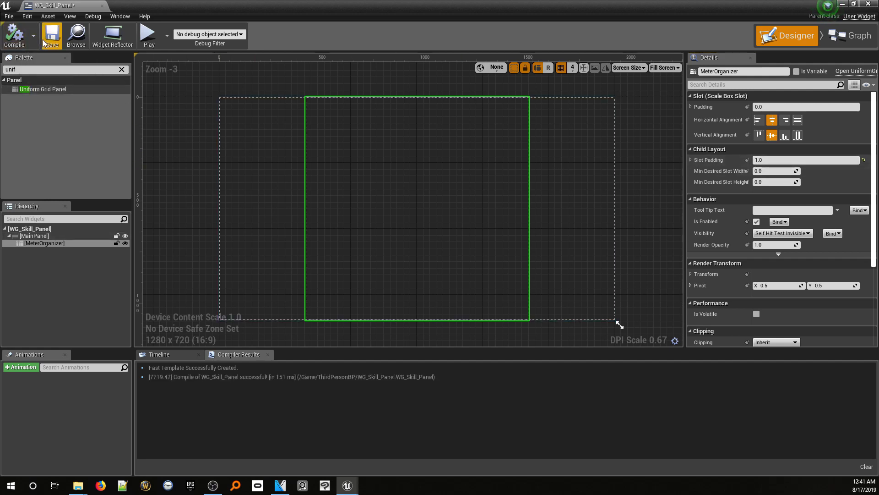
{"action": "left_click", "coordinate": [52, 37]}
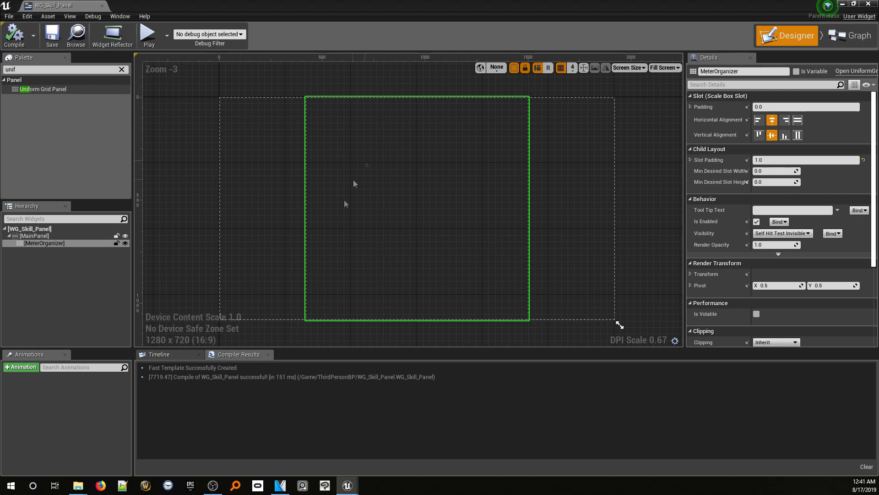
{"action": "left_click", "coordinate": [122, 69]}
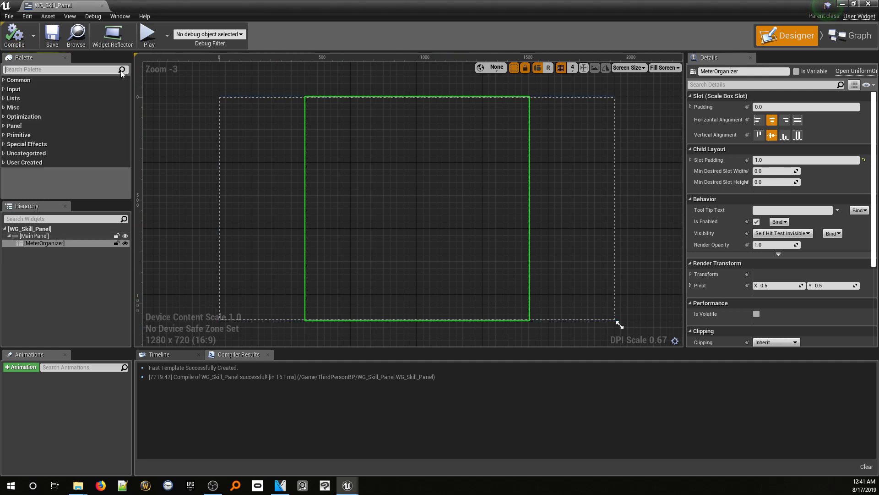
Add two WG Skill Meter widgets from User Created into MeterOrganizer
{"action": "left_click", "coordinate": [4, 163]}
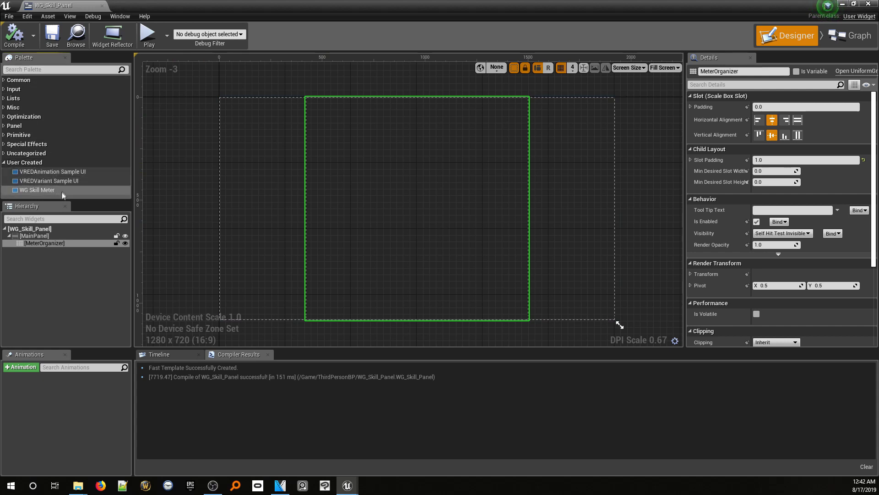
{"action": "left_click_drag", "start_coordinate": [34, 189], "coordinate": [50, 242]}
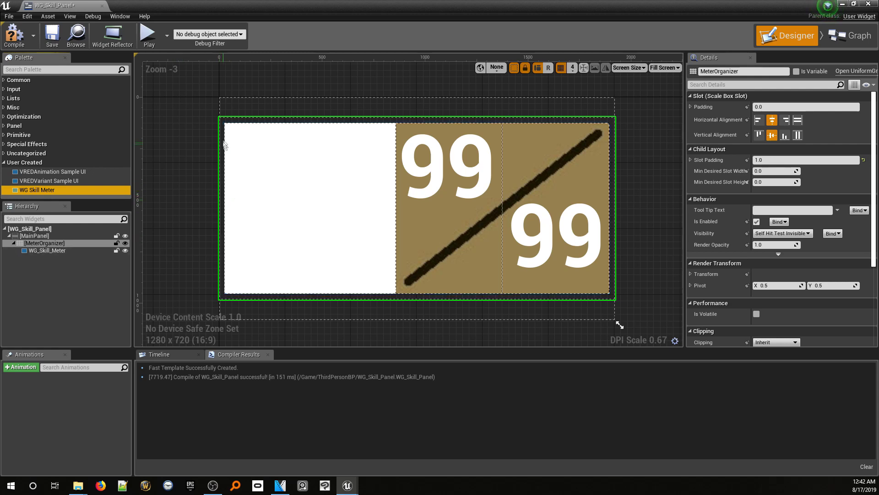
{"action": "scroll", "coordinate": [214, 125], "scroll_direction": "down", "scroll_amount": 4}
{"action": "scroll", "coordinate": [214, 125], "scroll_direction": "up", "scroll_amount": 2}
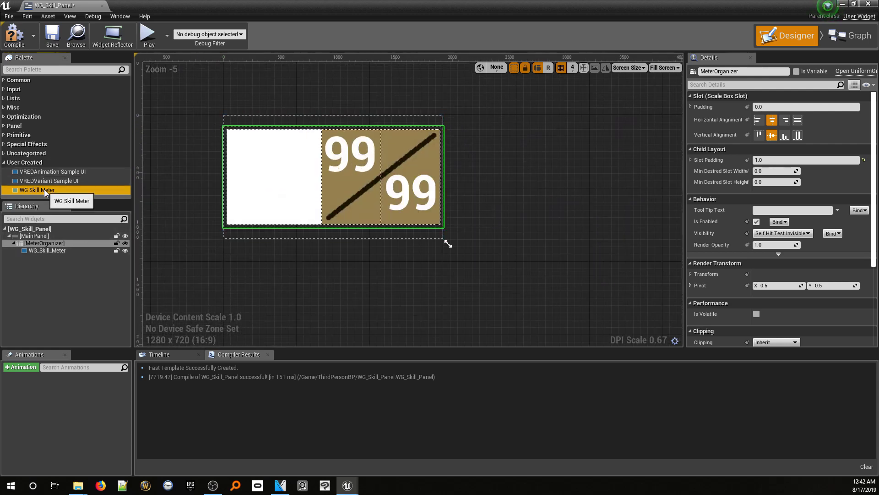
{"action": "left_click_drag", "start_coordinate": [44, 189], "coordinate": [54, 243]}
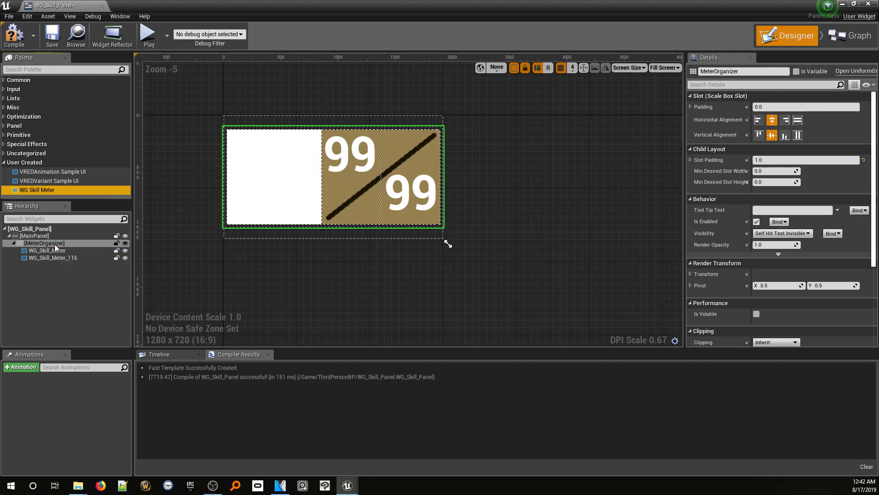
Complete row one: WG_Skill_Meter_116 in column 1 and a third meter in column 2
{"action": "left_click", "coordinate": [59, 258]}
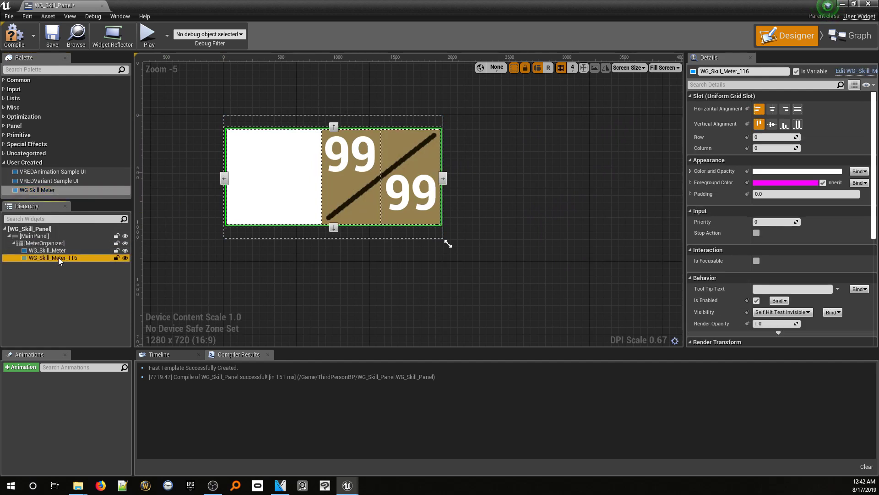
{"action": "left_click", "coordinate": [762, 148]}
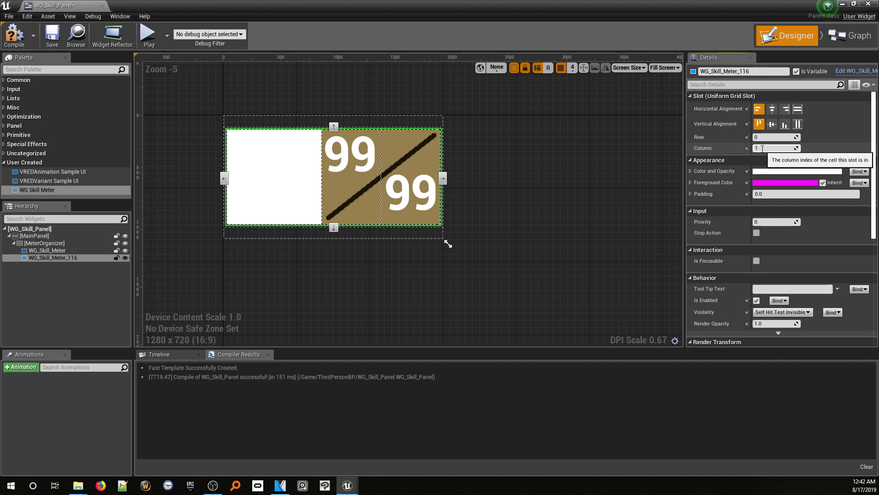
{"action": "key", "text": "Return"}
{"action": "left_click", "coordinate": [509, 191]}
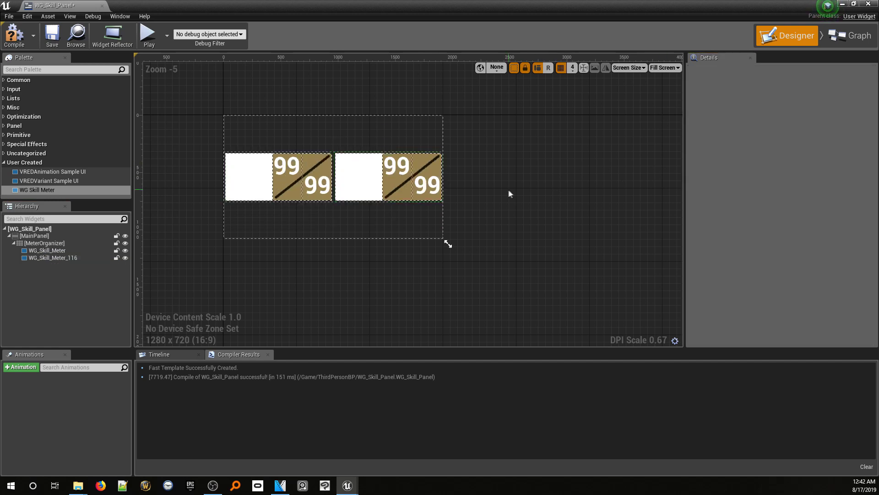
{"action": "scroll", "coordinate": [301, 177], "scroll_direction": "up", "scroll_amount": 4}
{"action": "scroll", "coordinate": [317, 179], "scroll_direction": "down", "scroll_amount": 2}
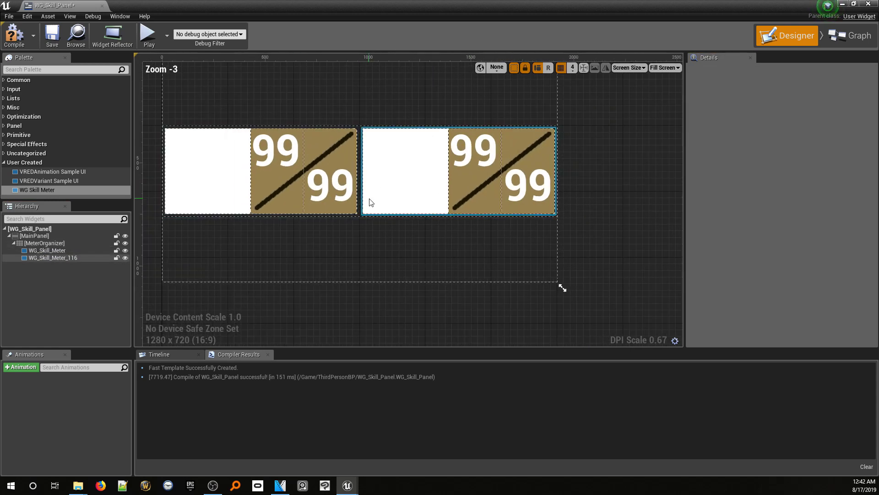
{"action": "scroll", "coordinate": [375, 178], "scroll_direction": "down", "scroll_amount": 1}
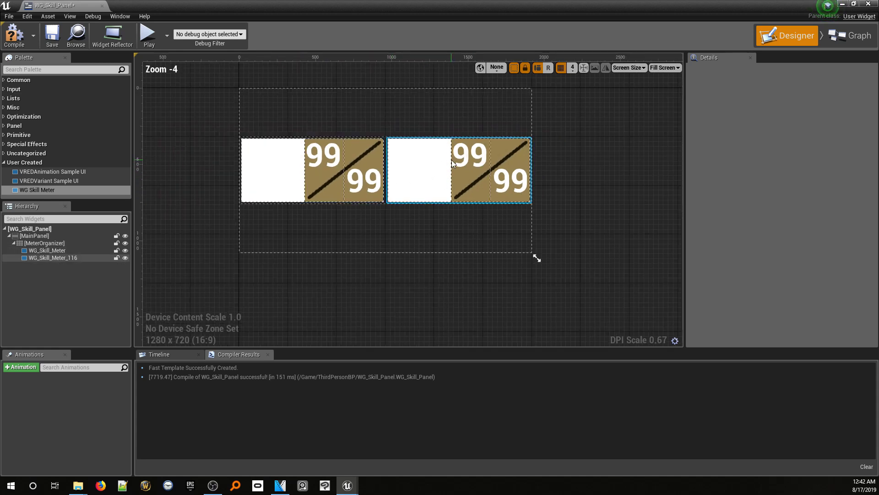
{"action": "left_click_drag", "start_coordinate": [41, 190], "coordinate": [51, 261]}
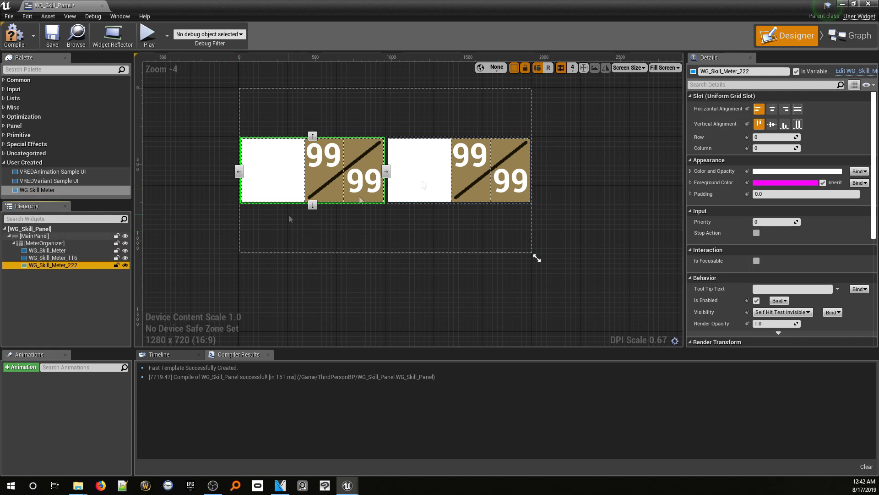
{"action": "left_click", "coordinate": [774, 148]}
{"action": "type", "text": "2"}
{"action": "key", "text": "Return"}
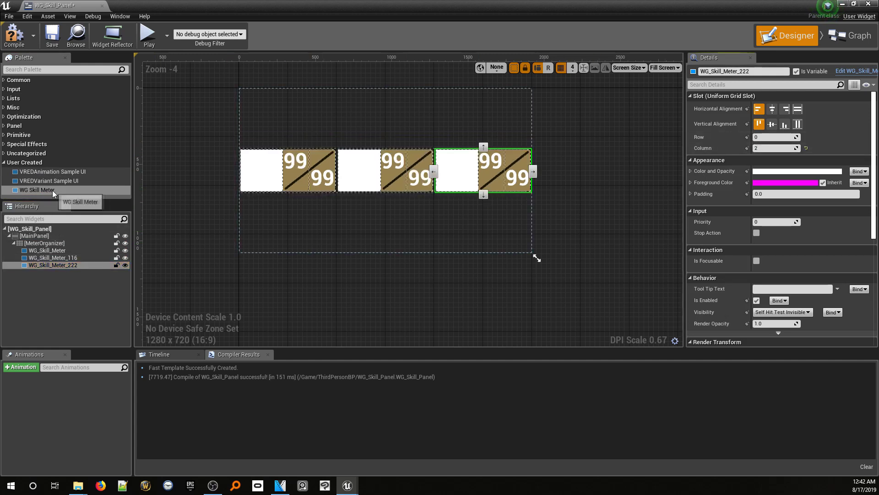
Add fourth and fifth meters in row 1, the fifth at column 1
{"action": "left_click_drag", "start_coordinate": [36, 190], "coordinate": [57, 270]}
{"action": "left_click", "coordinate": [774, 137]}
{"action": "type", "text": "1"}
{"action": "key", "text": "Return"}
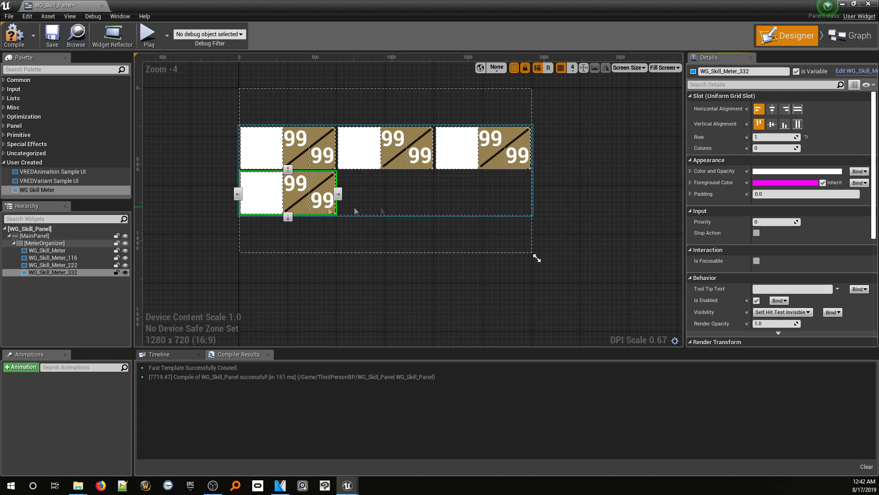
{"action": "left_click_drag", "start_coordinate": [57, 191], "coordinate": [66, 280]}
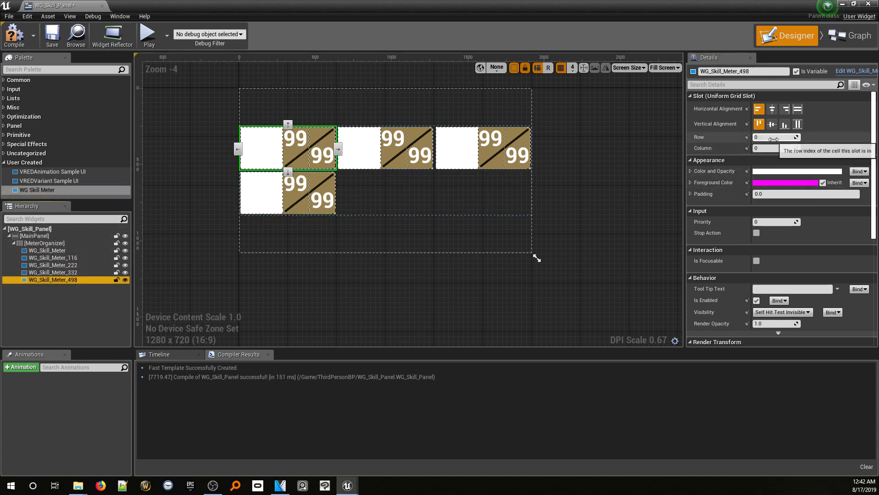
{"action": "left_click", "coordinate": [774, 137]}
{"action": "type", "text": "1"}
{"action": "left_click", "coordinate": [767, 147]}
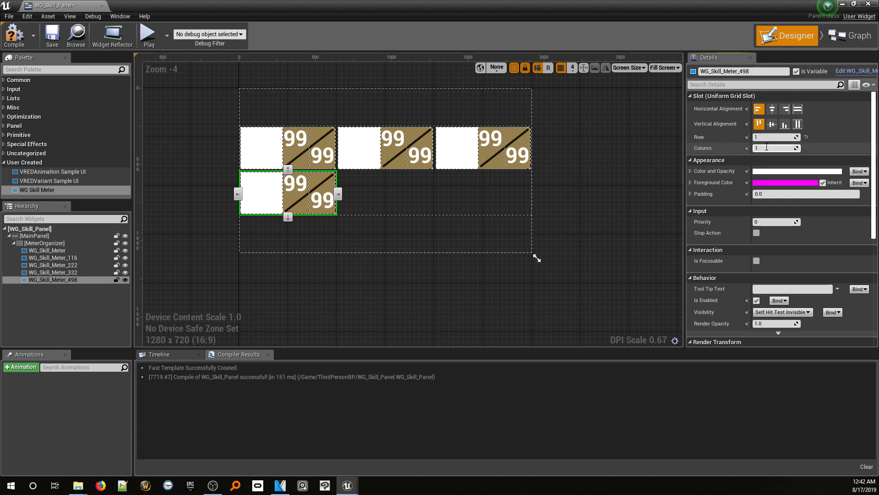
{"action": "type", "text": "1"}
{"action": "key", "text": "Return"}
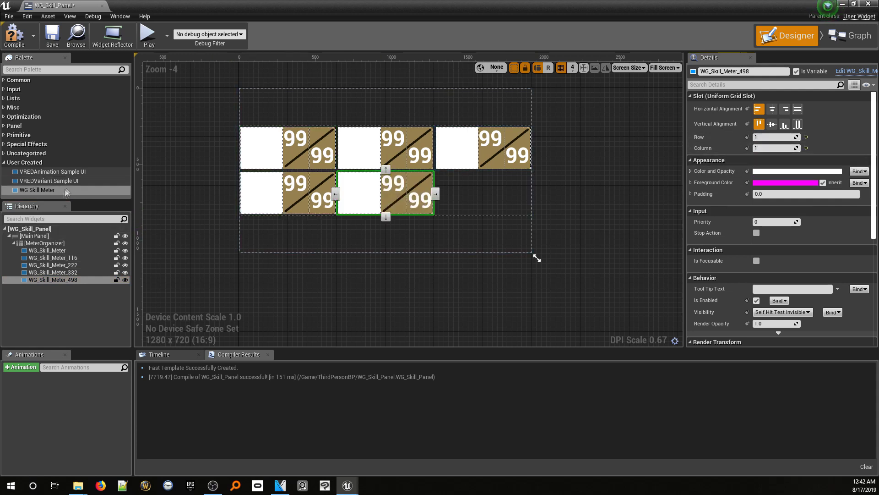
Add a sixth meter at row 2, column 2
{"action": "left_click_drag", "start_coordinate": [66, 192], "coordinate": [48, 247]}
{"action": "left_click", "coordinate": [774, 137]}
{"action": "type", "text": "2"}
{"action": "left_click", "coordinate": [758, 147]}
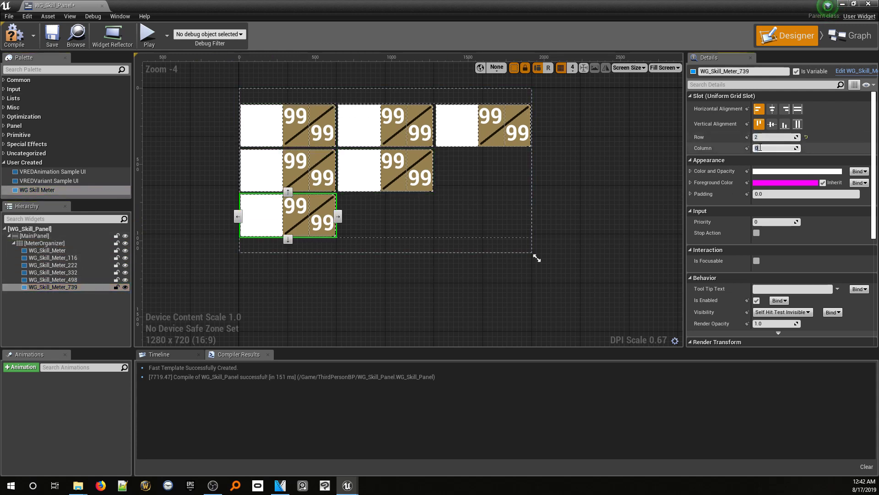
{"action": "type", "text": "2"}
{"action": "key", "text": "Return"}
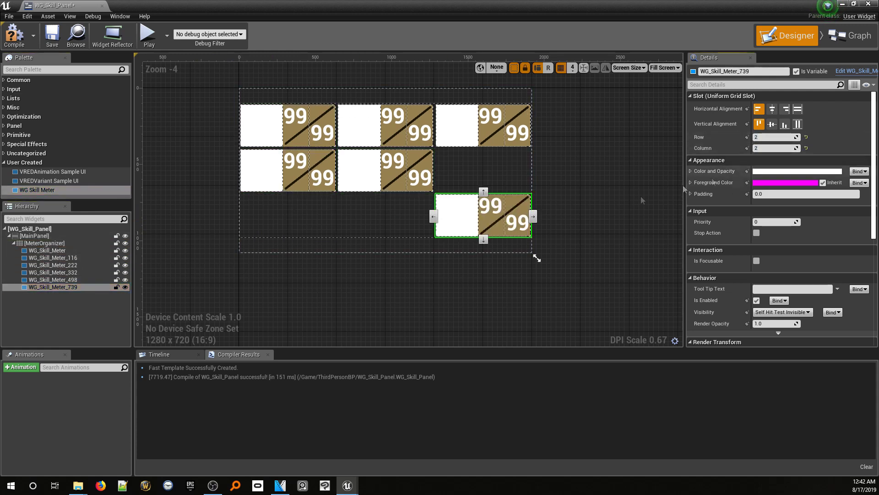
{"action": "left_click", "coordinate": [378, 291]}
{"action": "scroll", "coordinate": [348, 122], "scroll_direction": "up", "scroll_amount": 1}
Compile WG_Skill_Panel with its six-meter grid and save the asset
{"action": "left_click", "coordinate": [489, 249]}
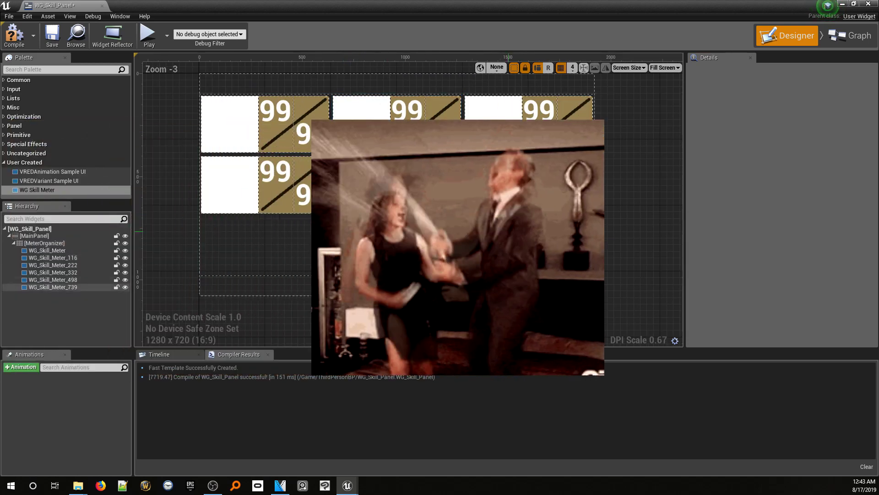
{"action": "scroll", "coordinate": [420, 227], "scroll_direction": "down", "scroll_amount": 1}
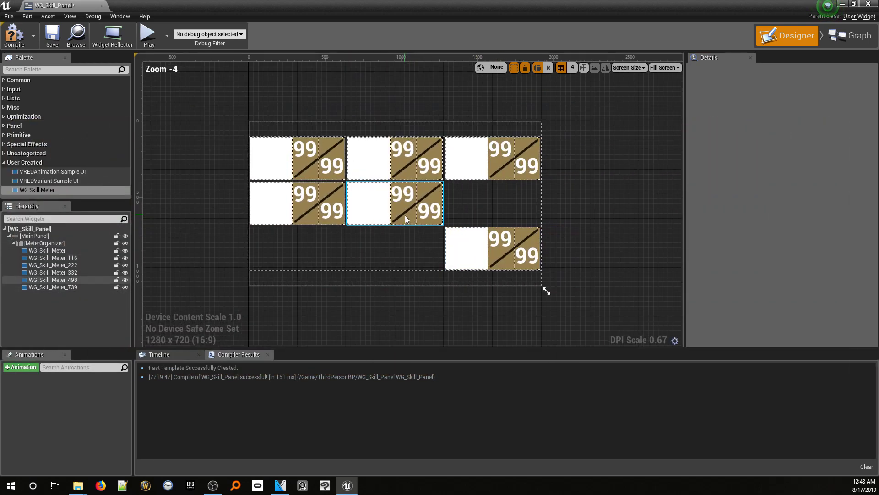
{"action": "left_click", "coordinate": [14, 36]}
{"action": "left_click", "coordinate": [46, 41]}
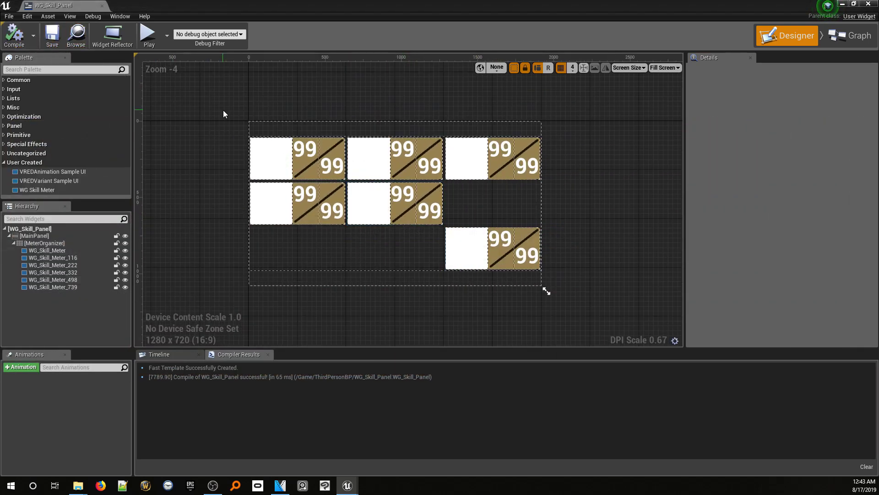